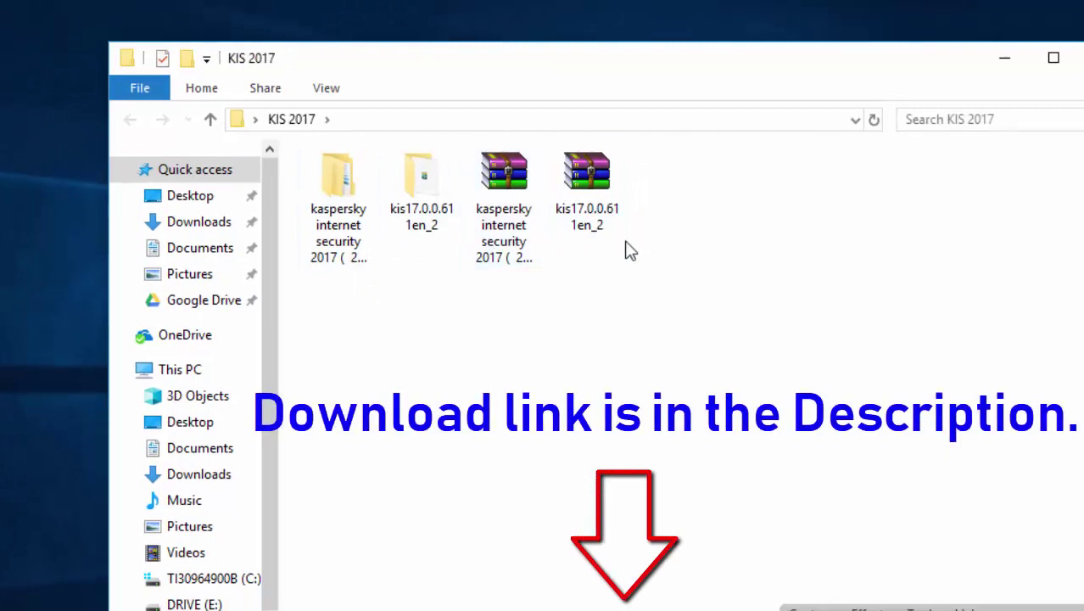
- Switch WiFi off in the taskbar network flyout to disconnect the computer
{"action": "left_click", "coordinate": [366, 260]}
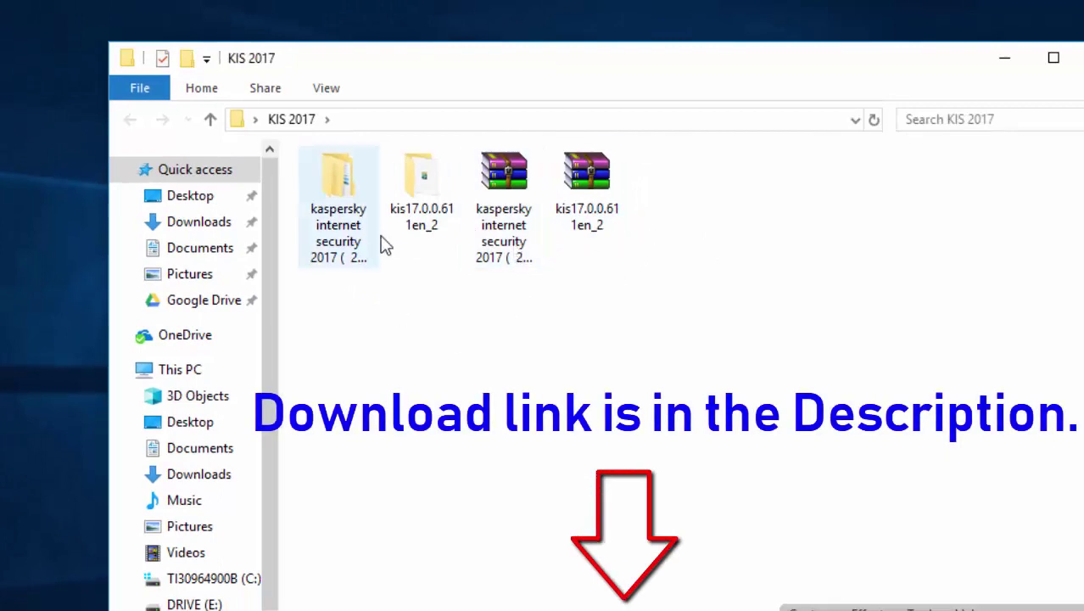
{"action": "left_click", "coordinate": [405, 299]}
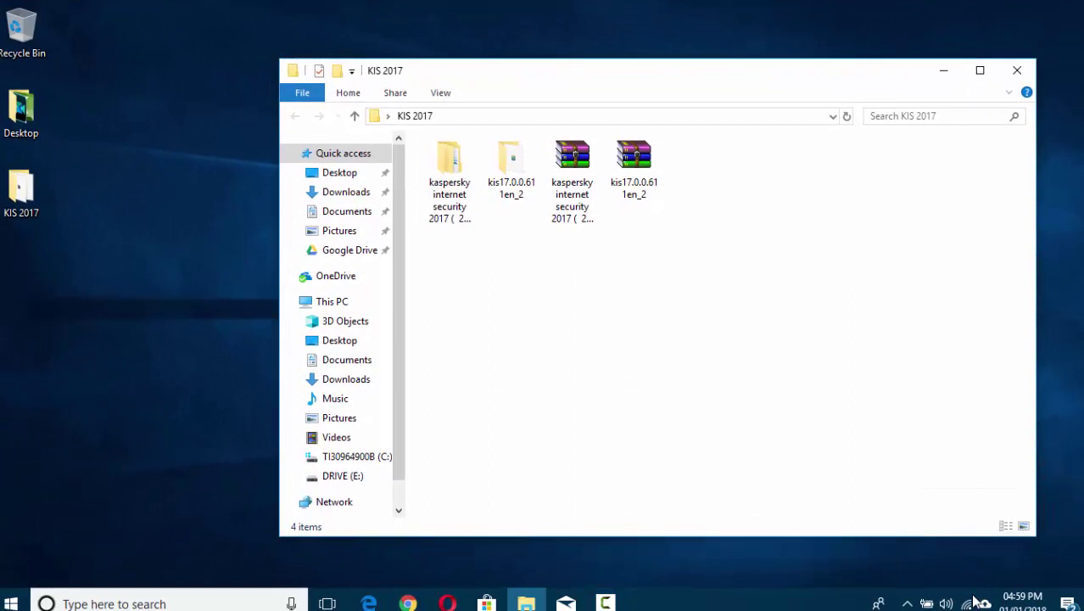
{"action": "left_click", "coordinate": [965, 602]}
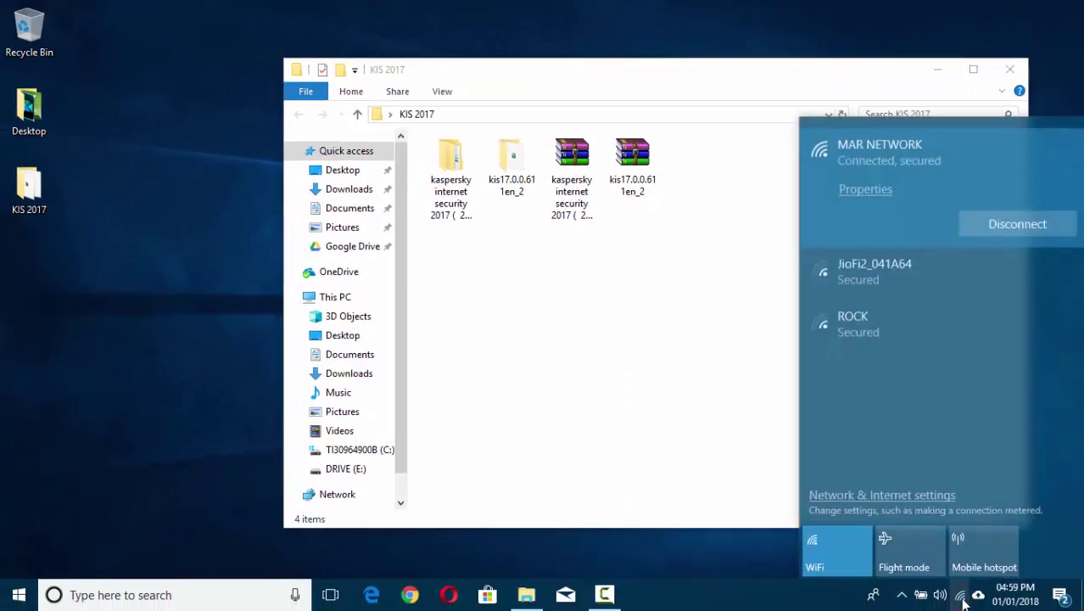
{"action": "left_click", "coordinate": [842, 558]}
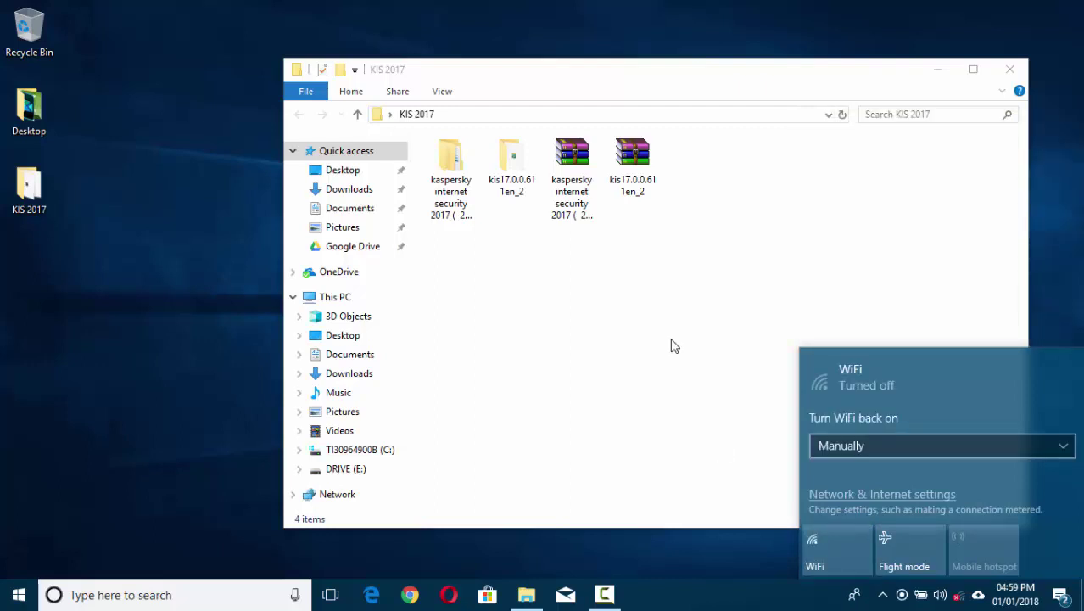
{"action": "left_click", "coordinate": [675, 346]}
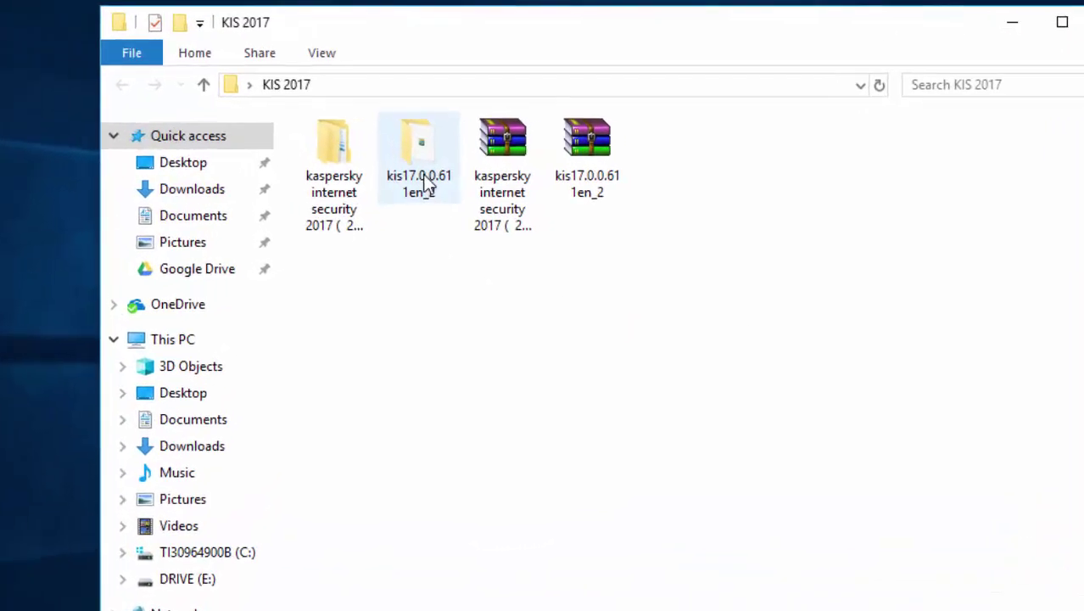
- Open the kis17.0.0.611en_2 folder and run the Kaspersky installer inside it
{"action": "double_click", "coordinate": [331, 167]}
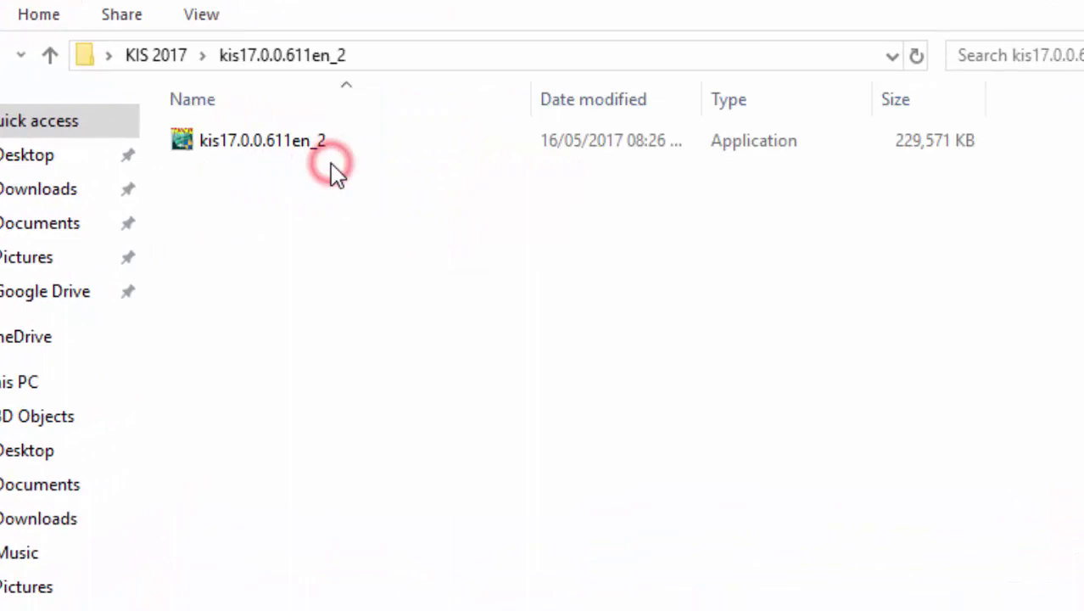
{"action": "left_click", "coordinate": [280, 146]}
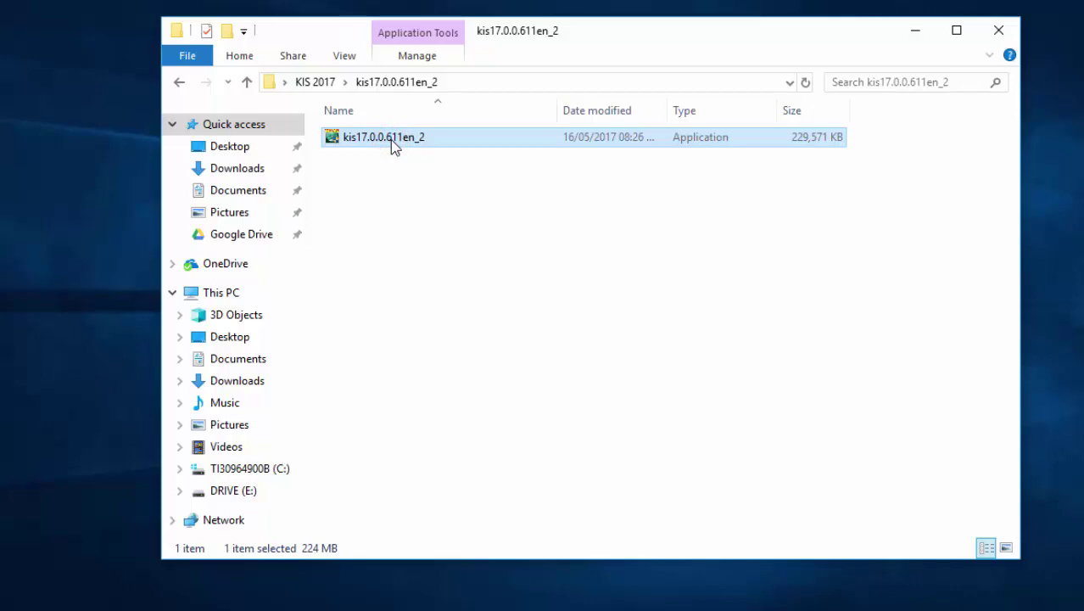
{"action": "double_click", "coordinate": [394, 146]}
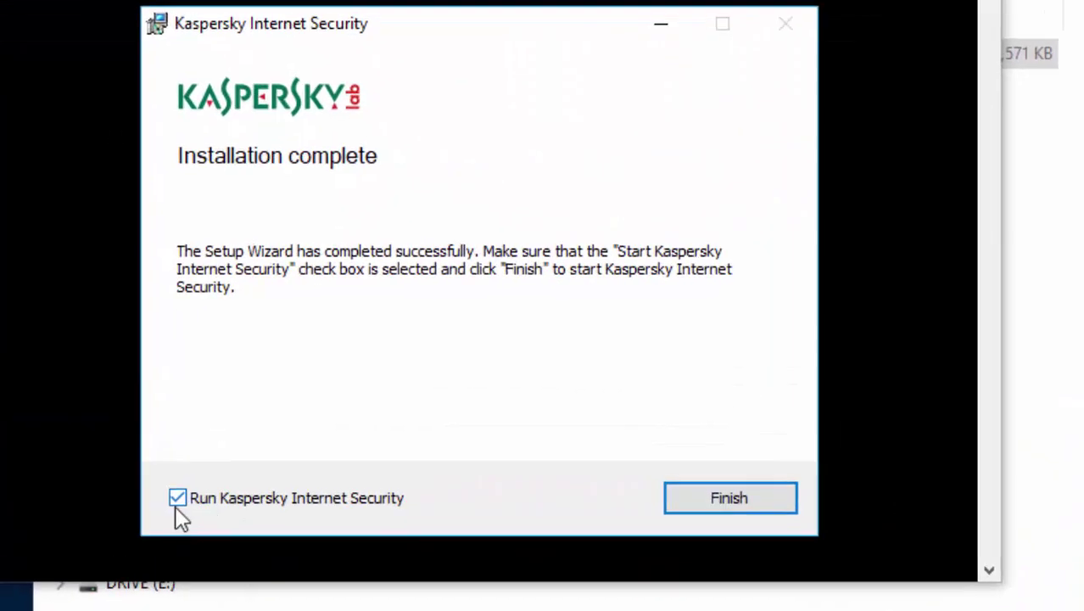
- Untick Run Kaspersky Internet Security and finish the installation wizard
{"action": "left_click", "coordinate": [178, 500]}
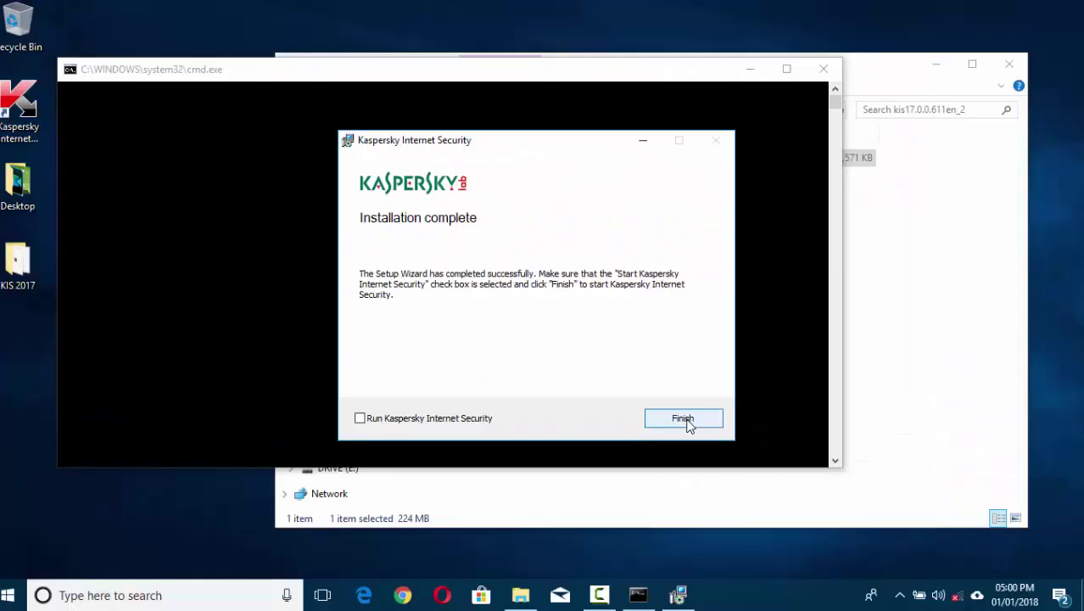
{"action": "left_click", "coordinate": [687, 422]}
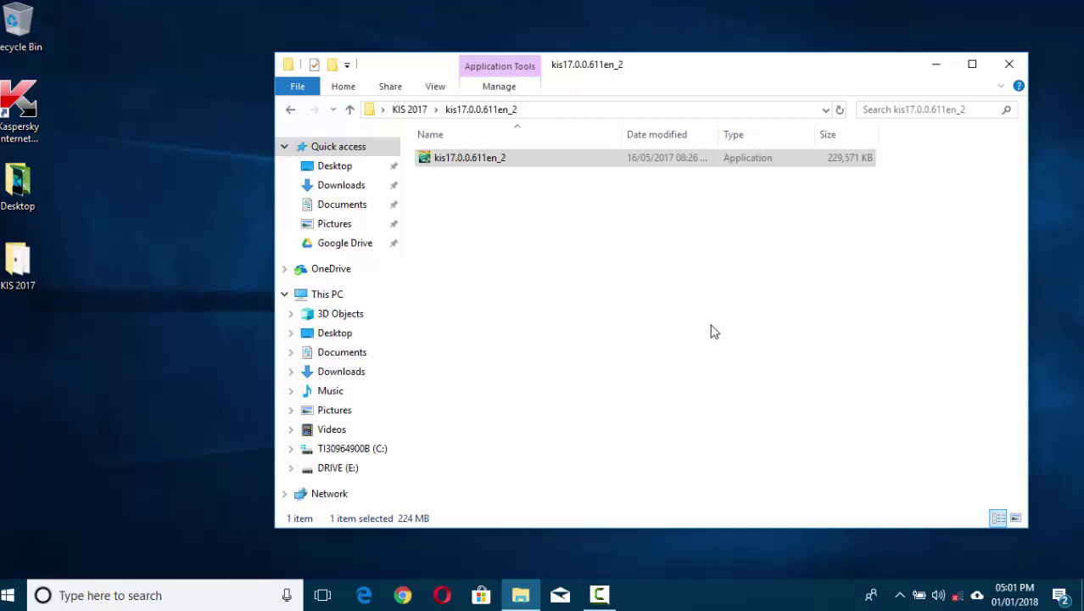
- Close File Explorer, dismiss the Antivirus protection expired notice, and close the Kaspersky window
{"action": "left_click", "coordinate": [1009, 65]}
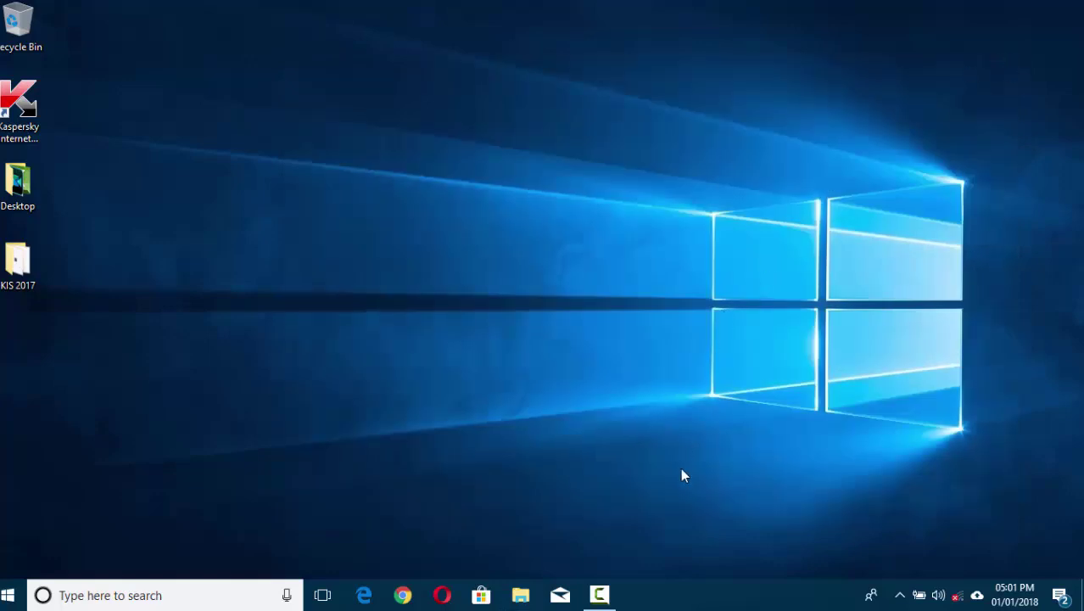
{"action": "left_click", "coordinate": [604, 596]}
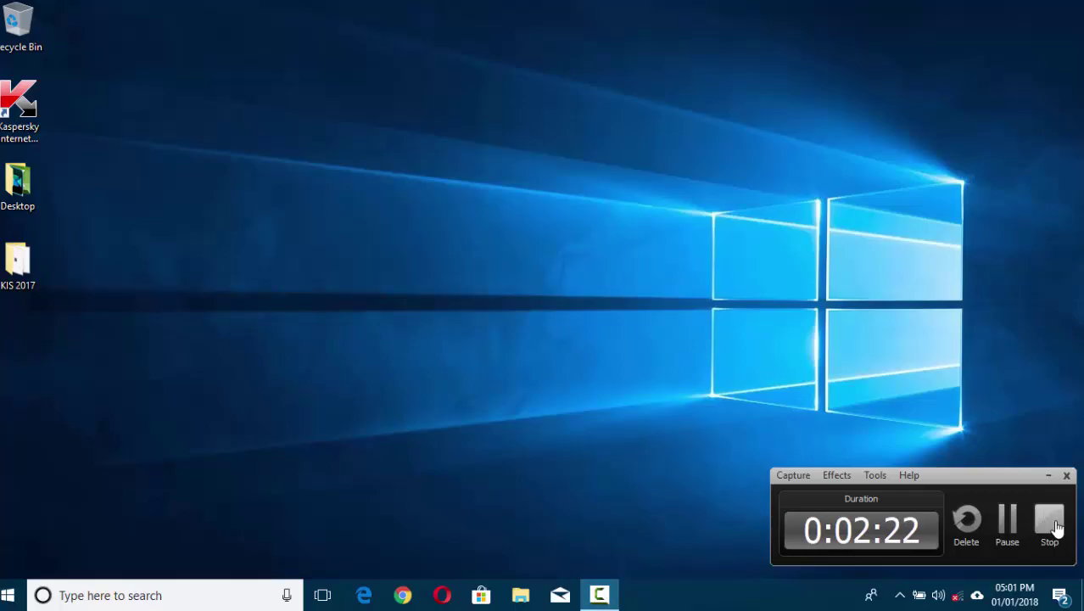
{"action": "left_click", "coordinate": [1052, 522]}
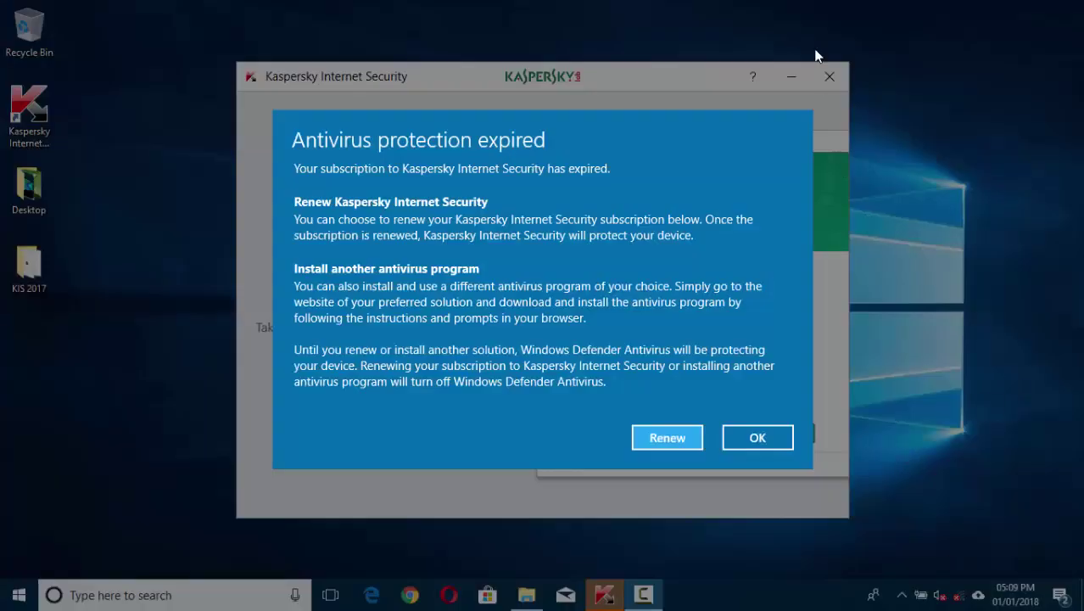
{"action": "left_click", "coordinate": [786, 441]}
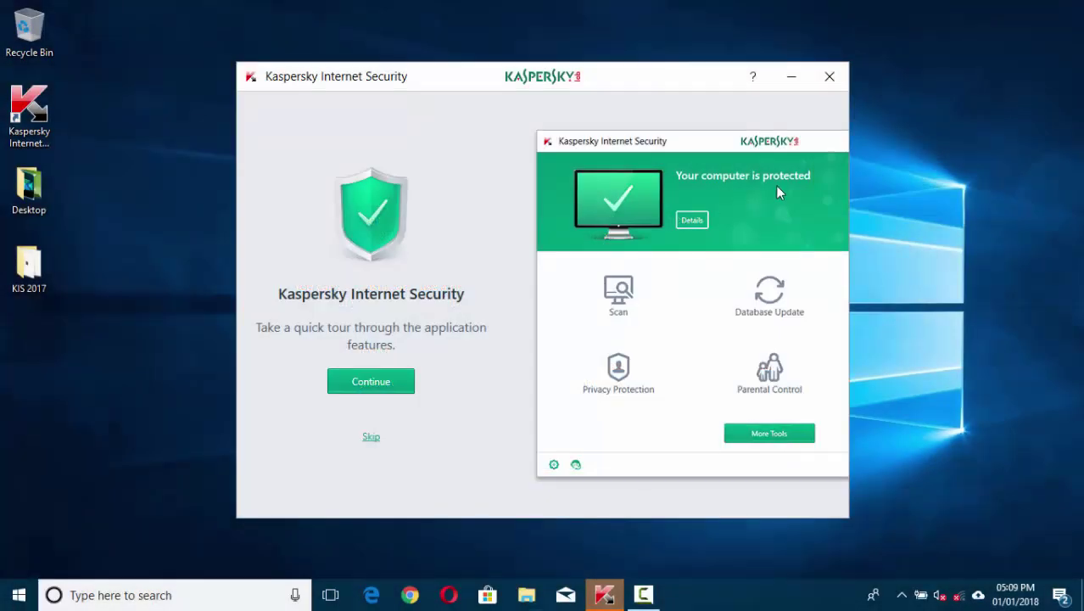
{"action": "left_click", "coordinate": [831, 78]}
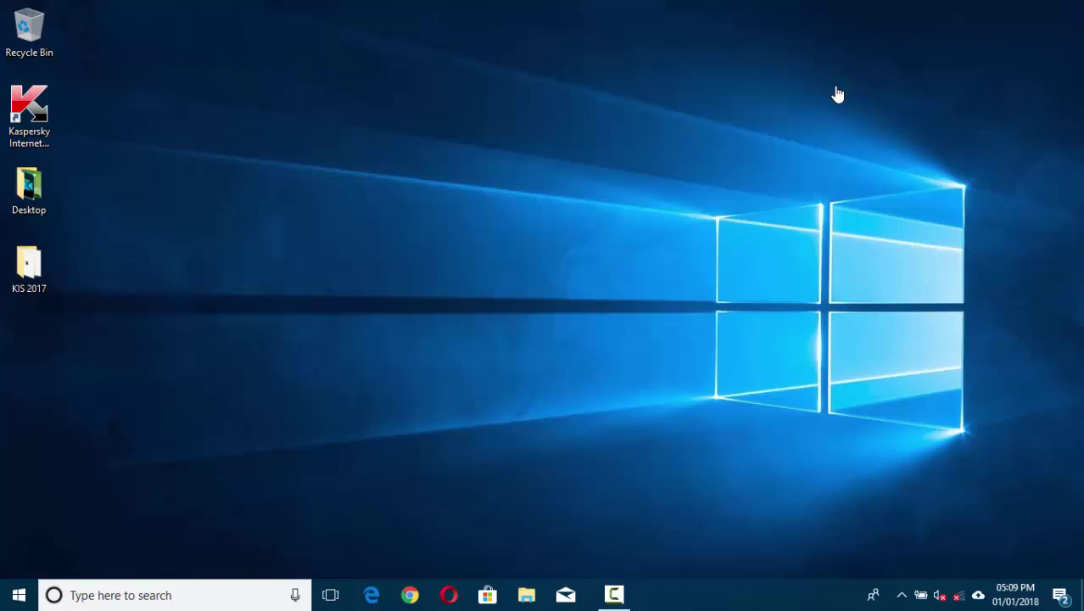
- Exit Kaspersky from its hidden tray icon's context menu
{"action": "left_click", "coordinate": [901, 596]}
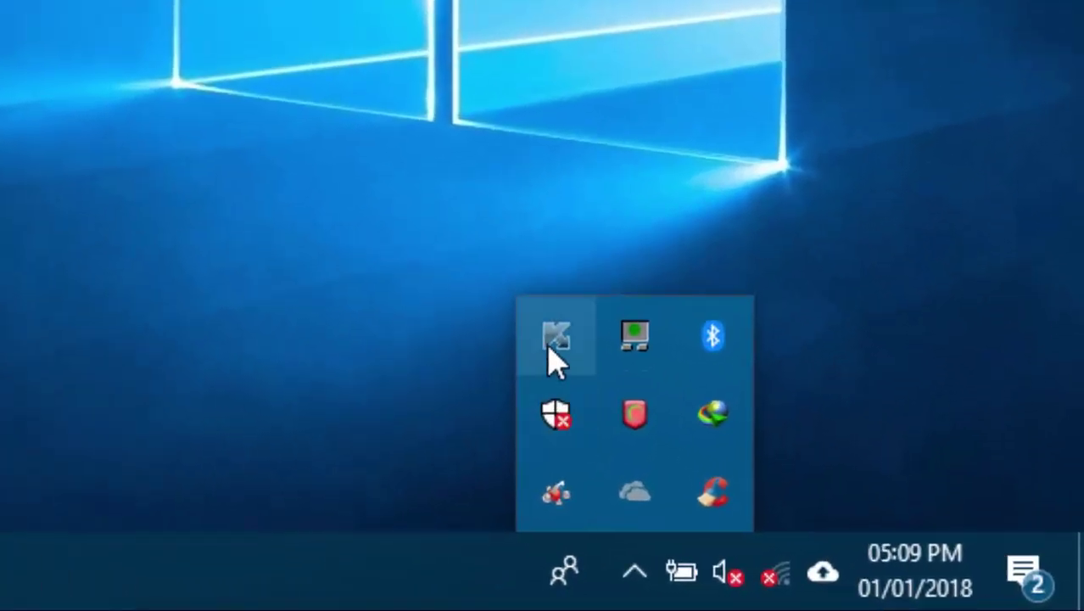
{"action": "right_click", "coordinate": [553, 348]}
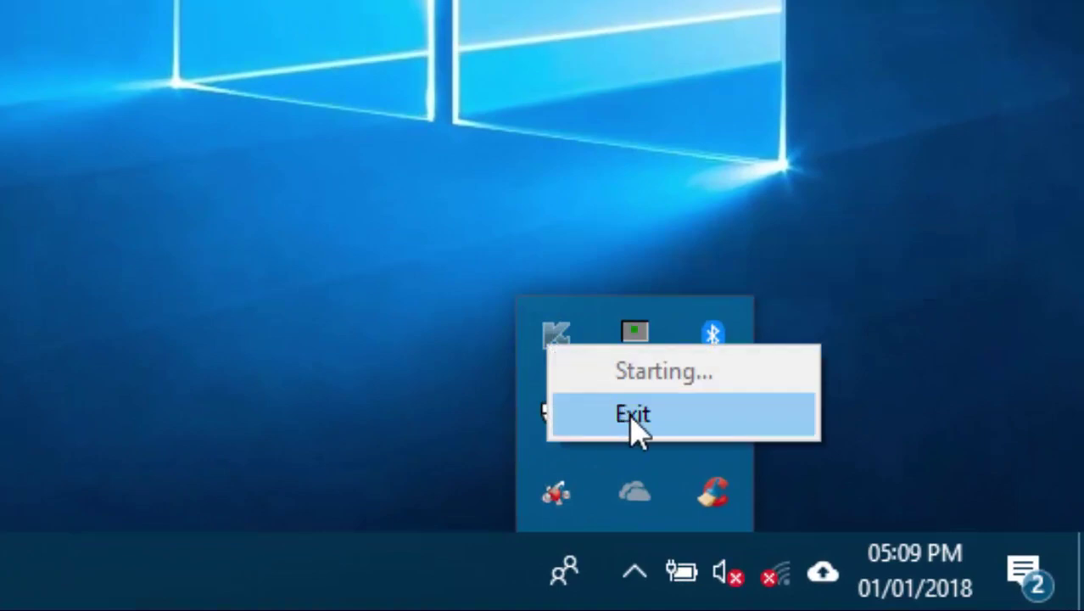
{"action": "left_click", "coordinate": [633, 419]}
{"action": "left_click", "coordinate": [272, 252]}
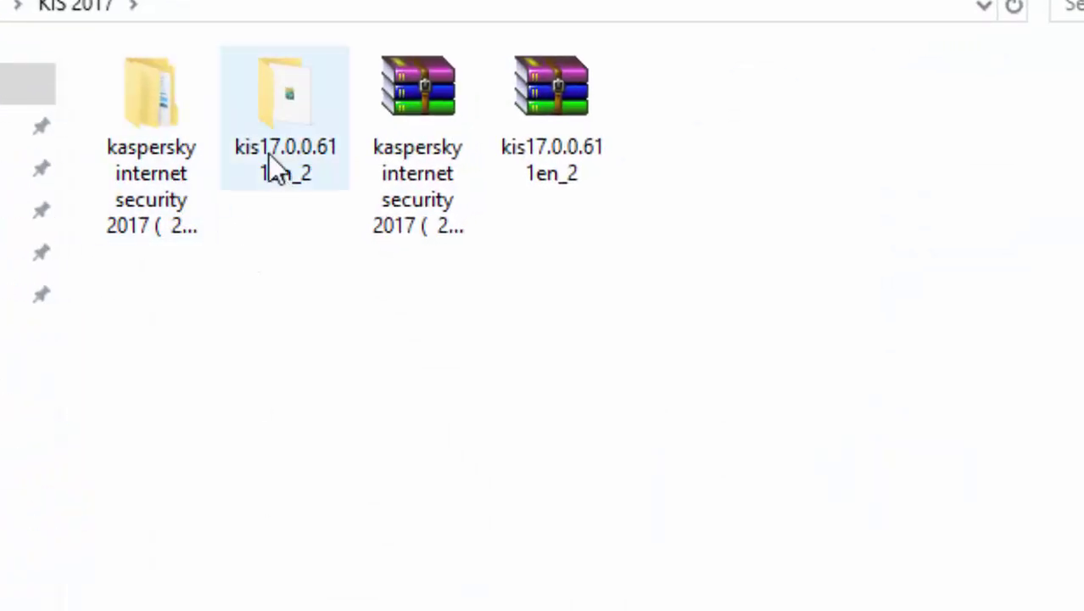
- Open the 2 years Activator\KRT_5.1.0.35 folder and run KRT_5.1.0.35 as administrator
{"action": "double_click", "coordinate": [165, 182]}
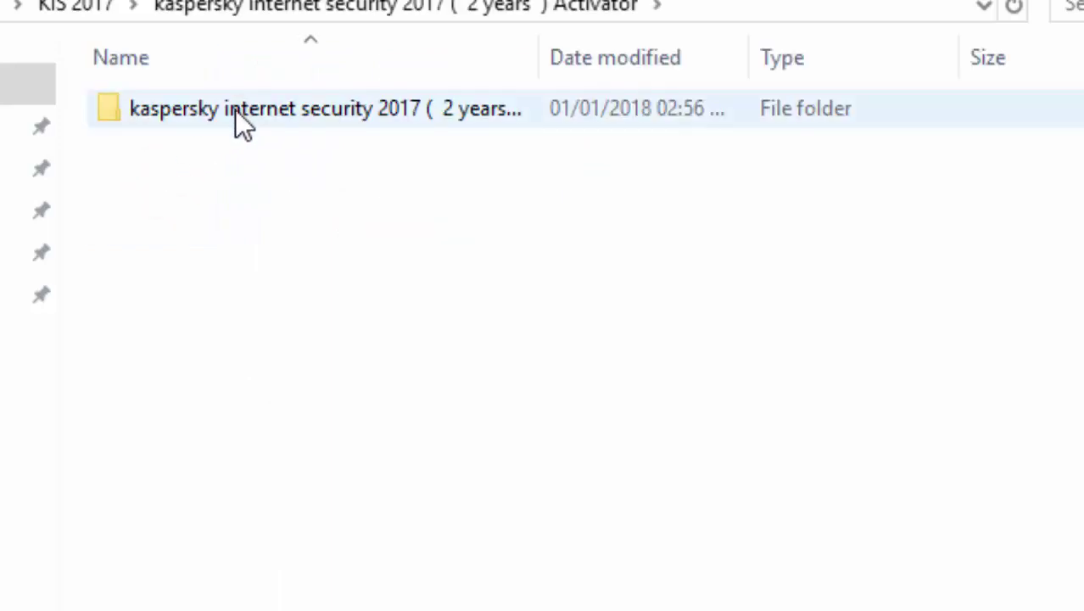
{"action": "double_click", "coordinate": [234, 109]}
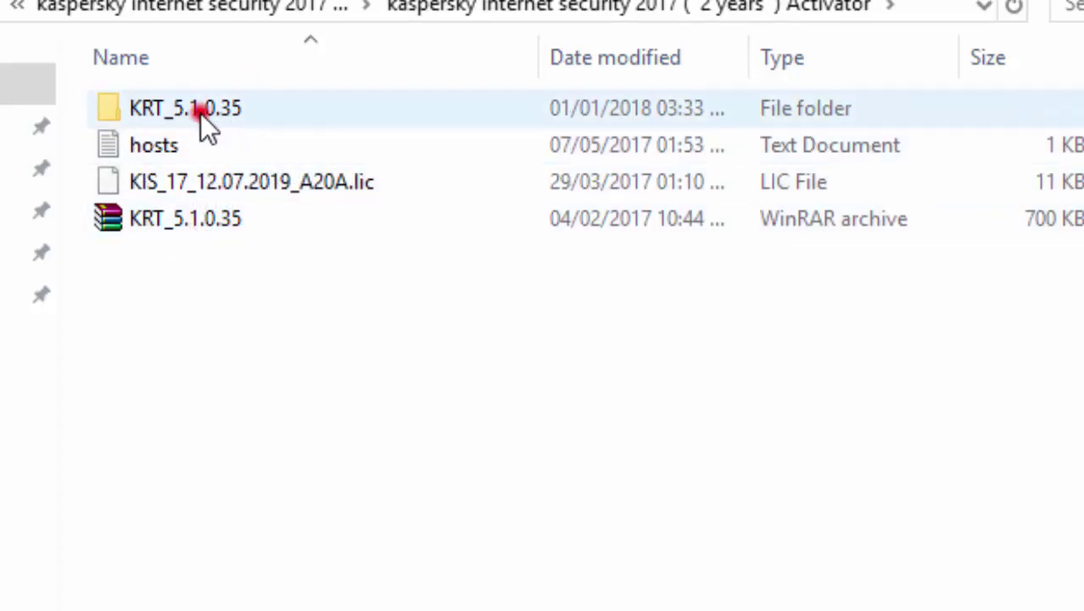
{"action": "double_click", "coordinate": [200, 113]}
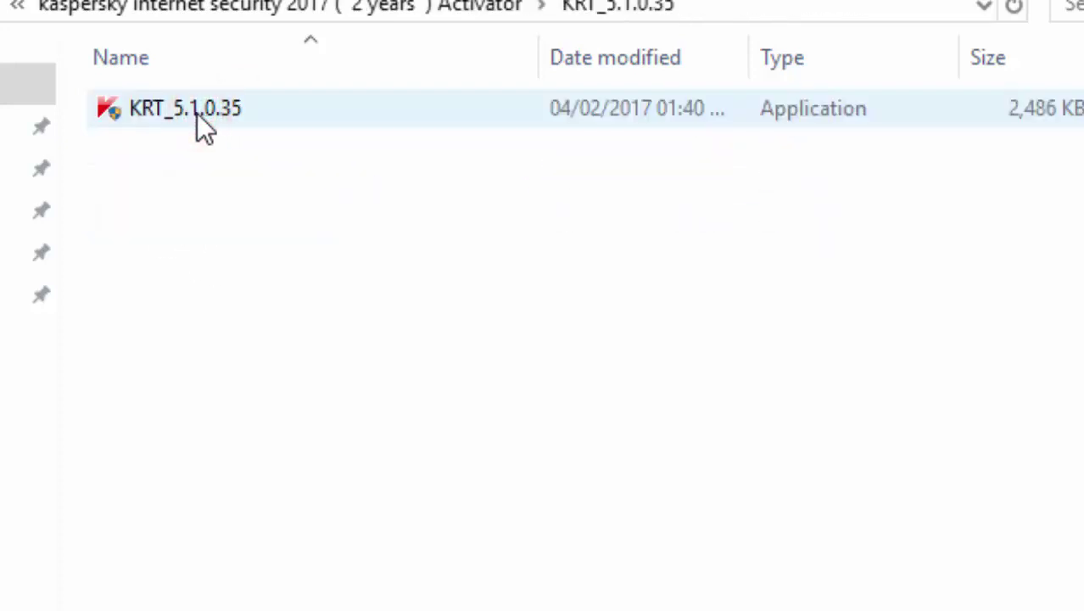
{"action": "left_click", "coordinate": [183, 113]}
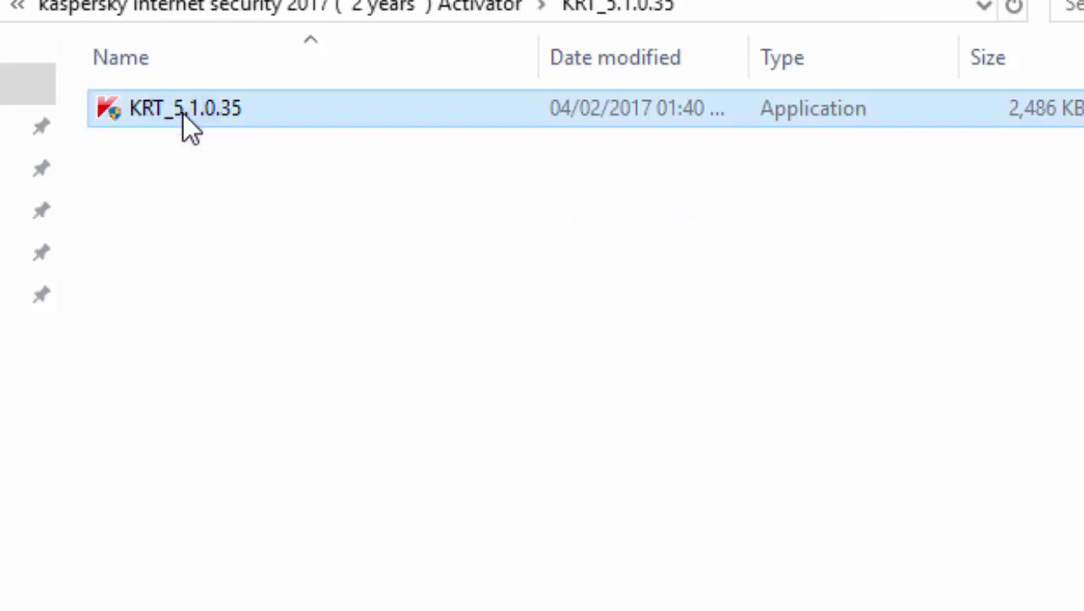
{"action": "right_click", "coordinate": [182, 113]}
{"action": "left_click", "coordinate": [375, 23]}
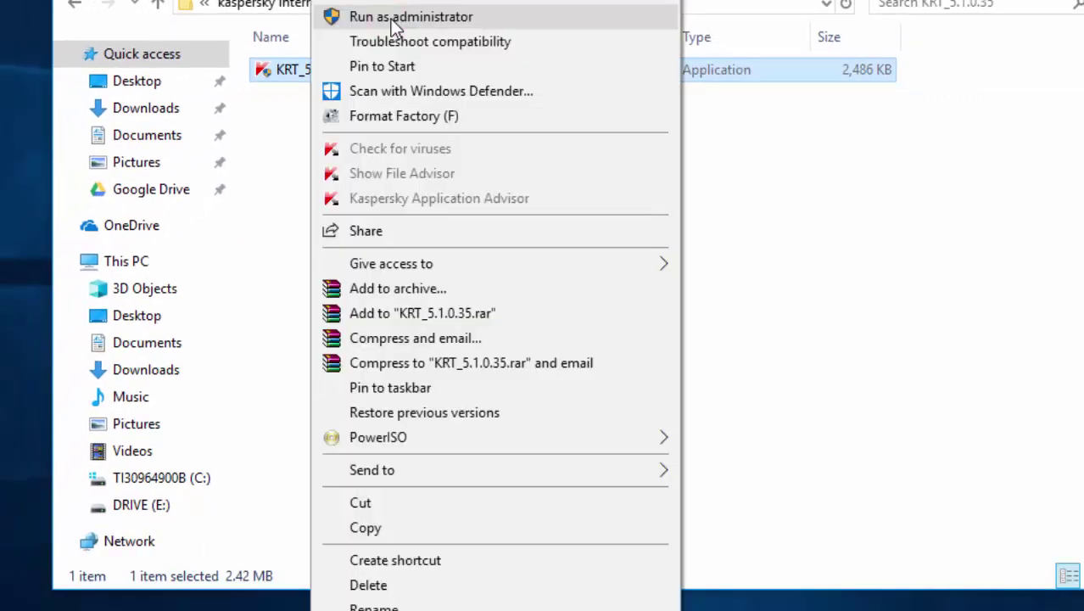
{"action": "left_click", "coordinate": [394, 25]}
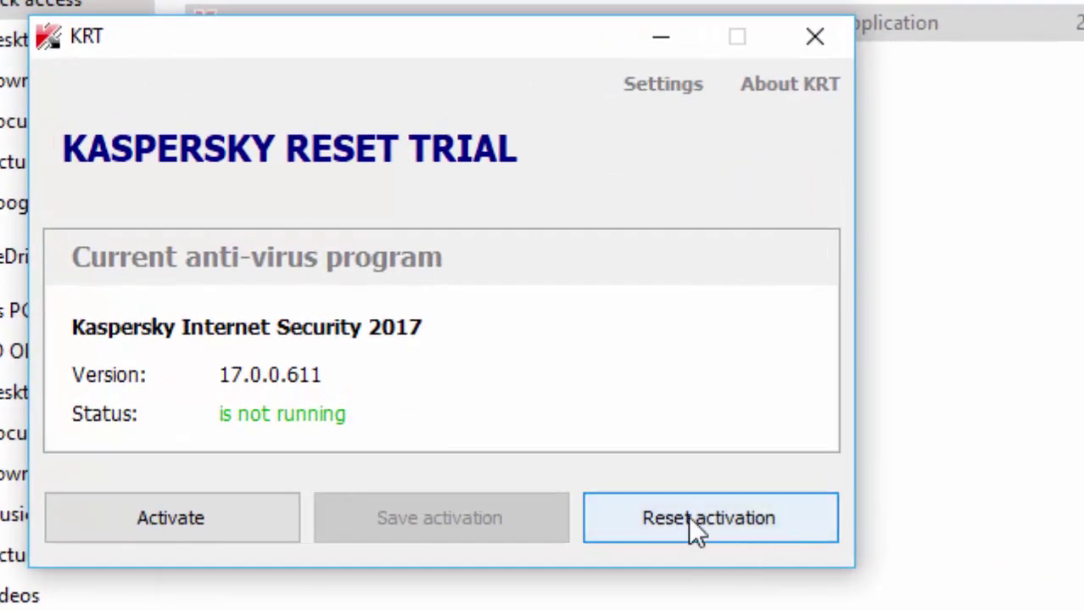
- Reset Kaspersky's activation in KRT and confirm with Yes
{"action": "left_click", "coordinate": [690, 519]}
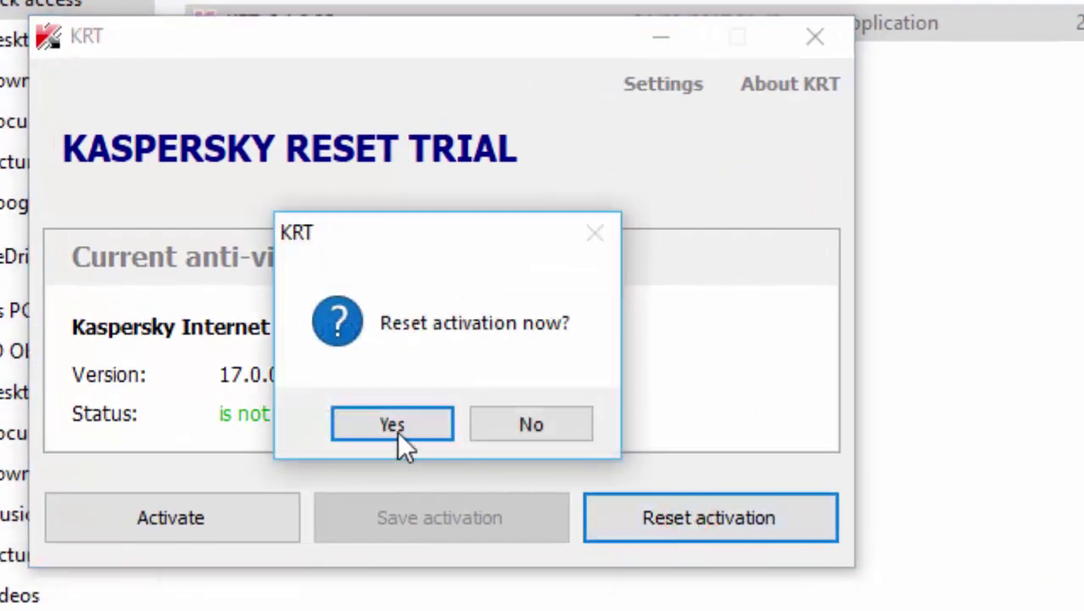
{"action": "left_click", "coordinate": [395, 425]}
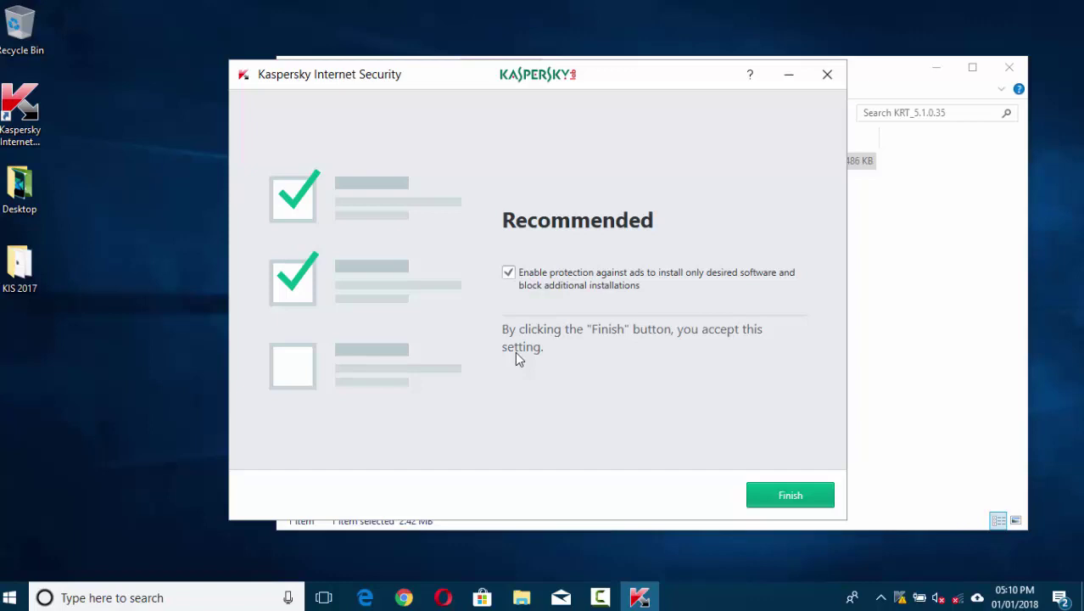
- Finish the Recommended setup page with the ad protection setting and leave the Activation screen
{"action": "left_click", "coordinate": [799, 497]}
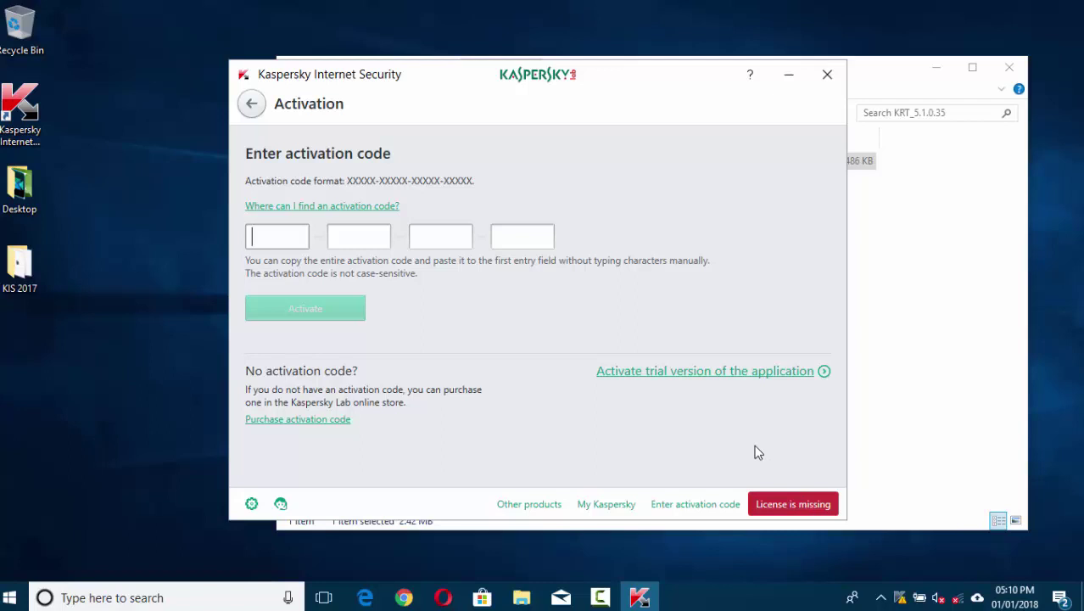
{"action": "left_click", "coordinate": [690, 125]}
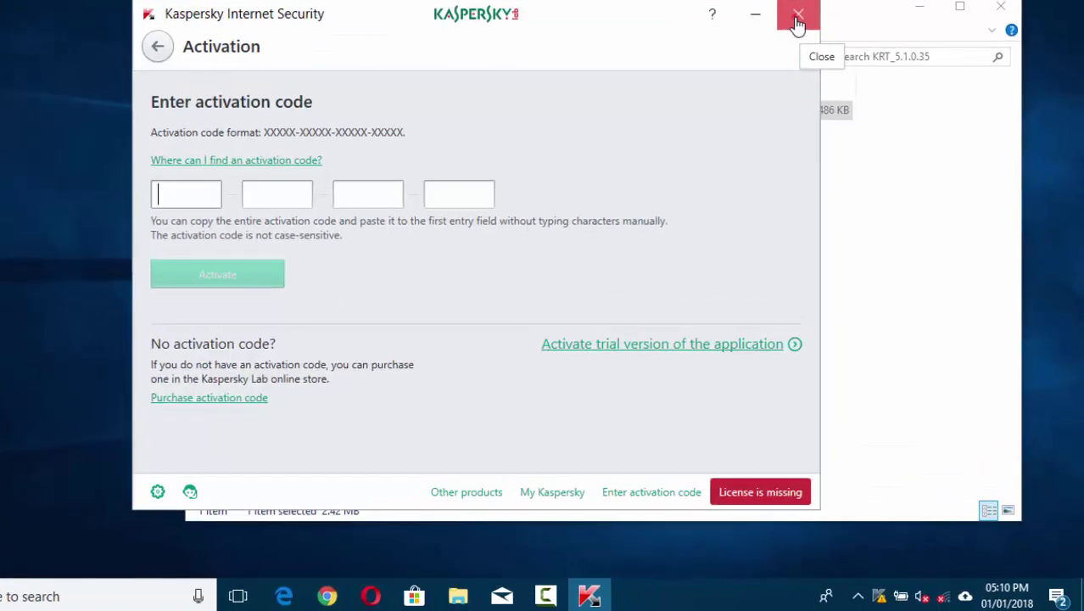
- Close the Activation screen without a code and exit Kaspersky from its tray icon
{"action": "left_click", "coordinate": [827, 78]}
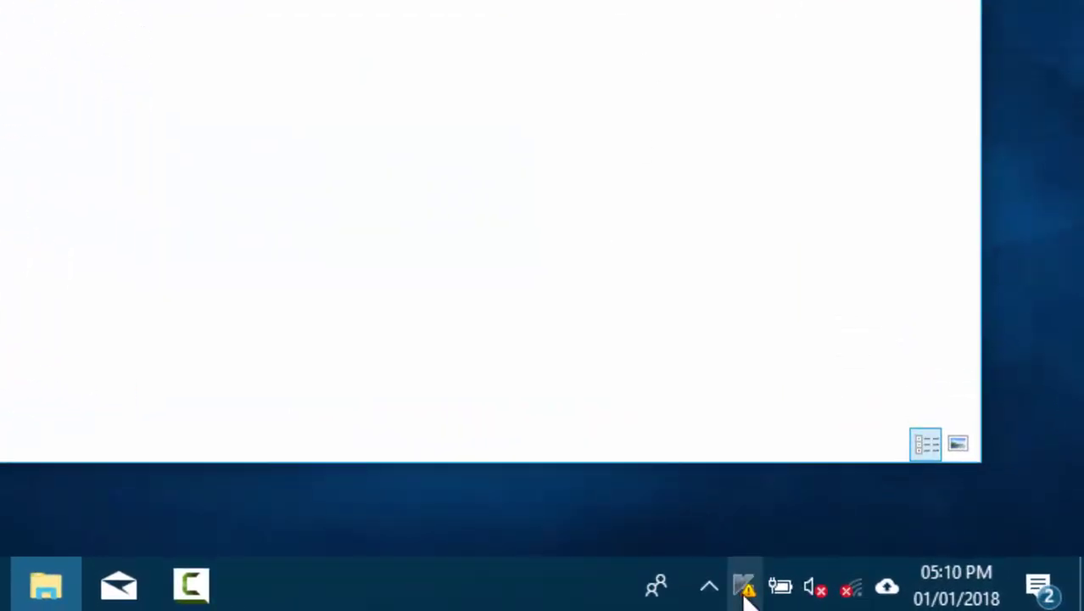
{"action": "right_click", "coordinate": [742, 589]}
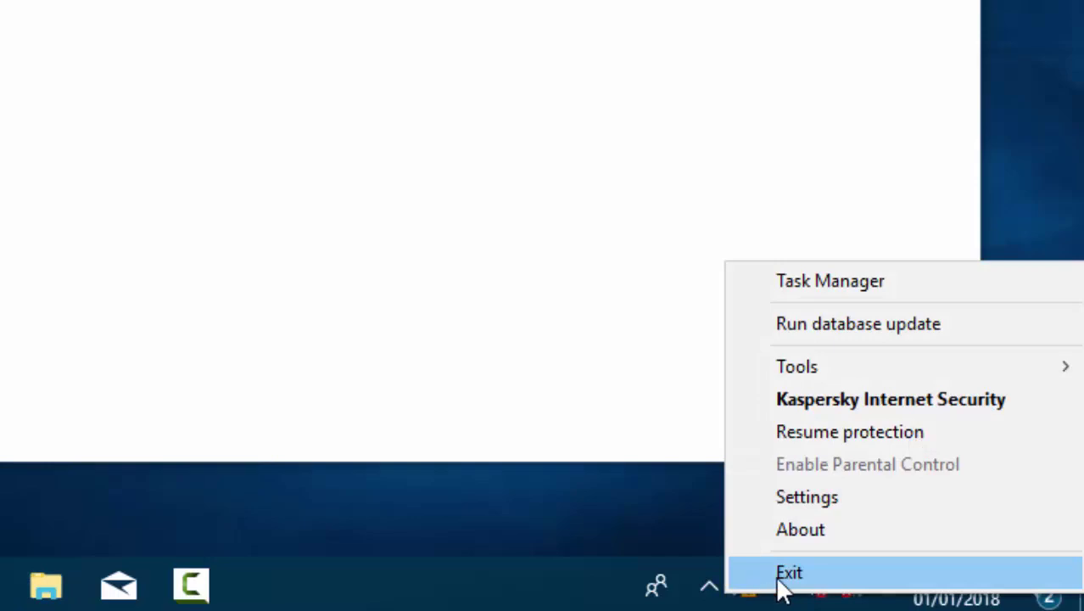
{"action": "left_click", "coordinate": [780, 580]}
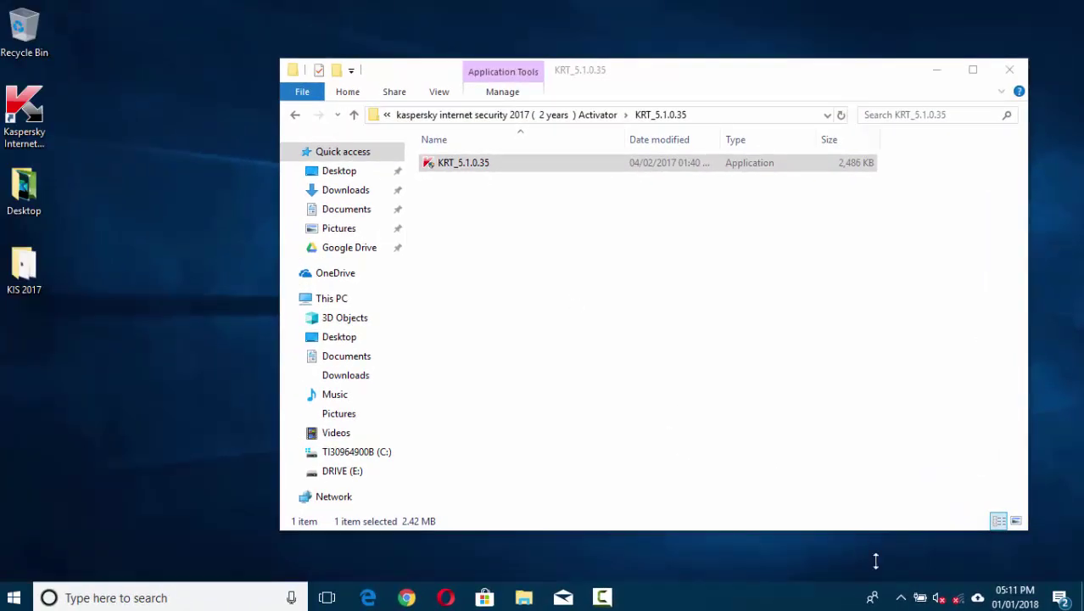
{"action": "left_click", "coordinate": [901, 600]}
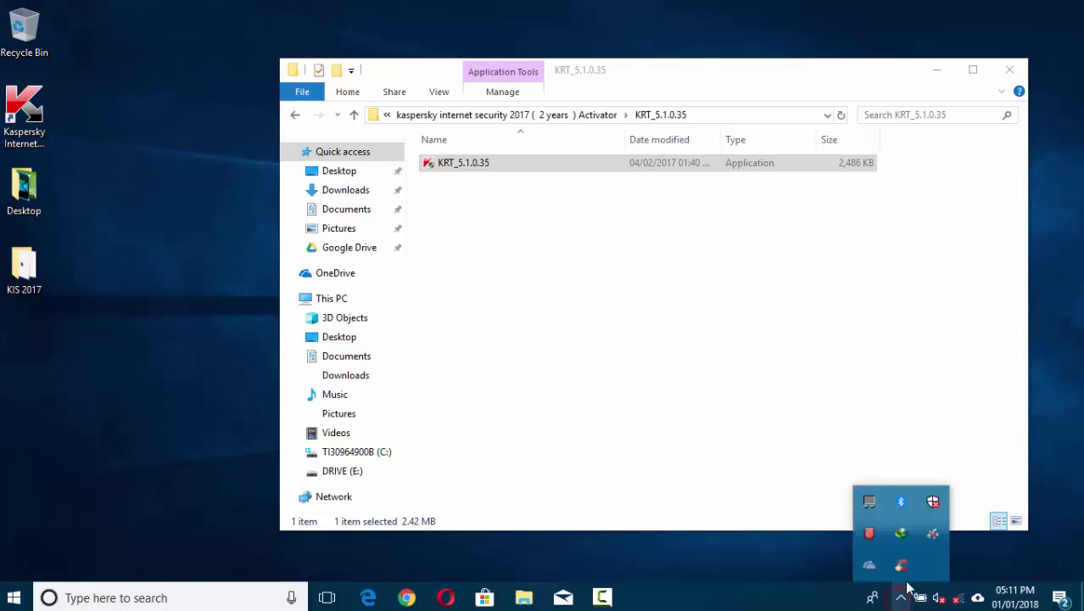
{"action": "left_click", "coordinate": [755, 440]}
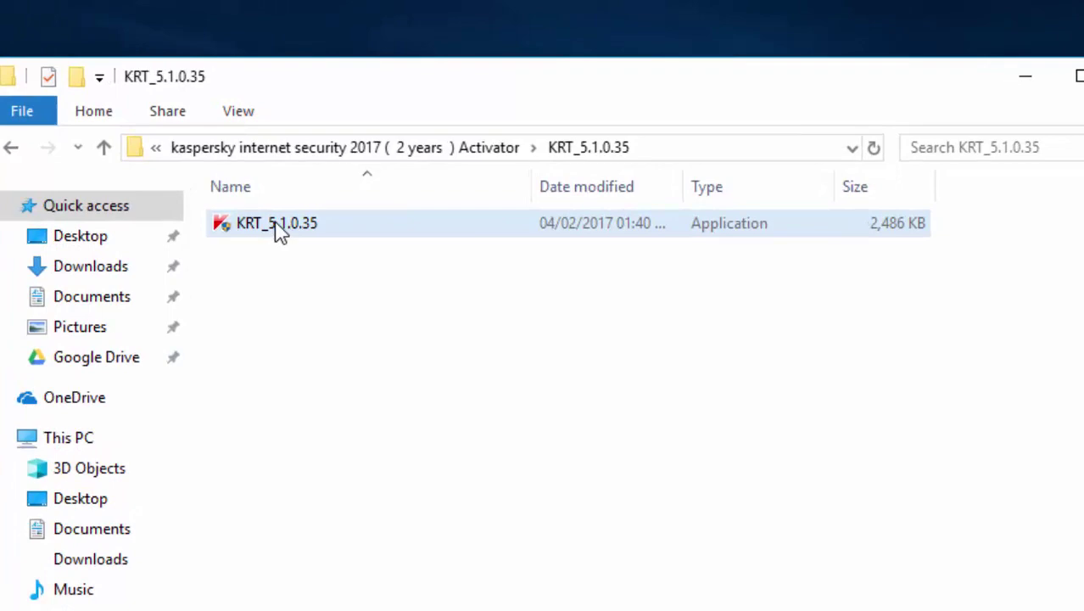
- Relaunch the KRT_5.1.0.35 reset tool from its folder
{"action": "double_click", "coordinate": [280, 226]}
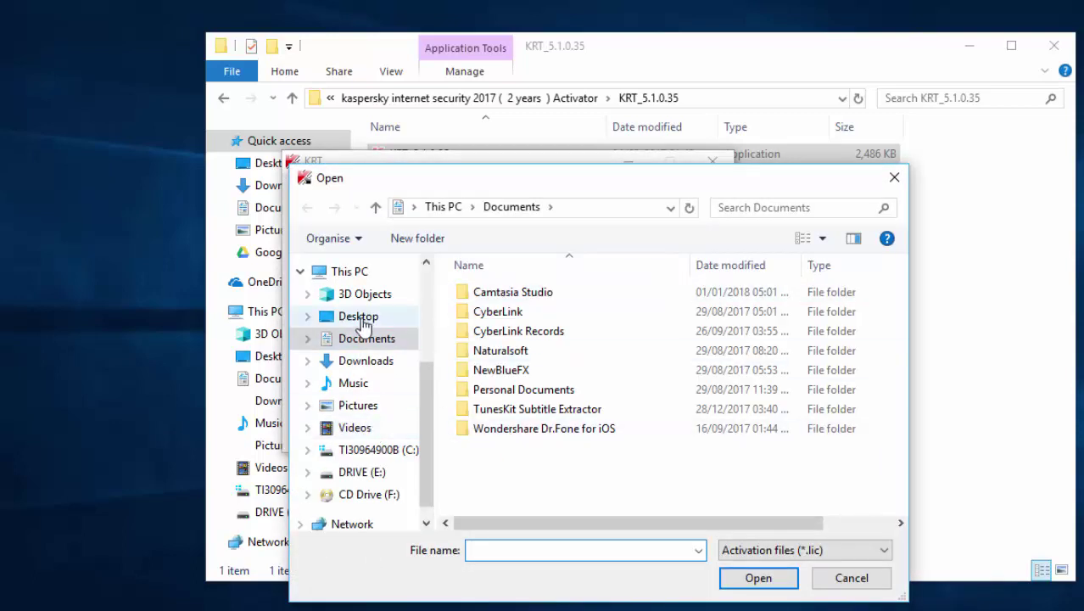
- Load the KIS_17_12.07.2019_A20A.lic key file from Desktop > KIS 2017 > kaspersky into Reset Trial
{"action": "left_click", "coordinate": [358, 53]}
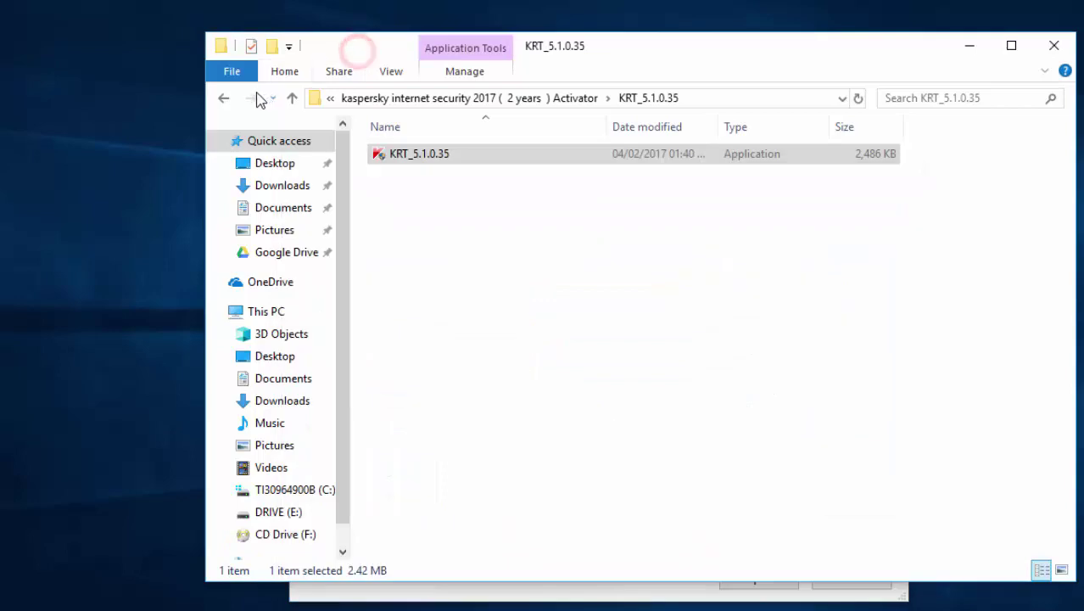
{"action": "left_click", "coordinate": [224, 99]}
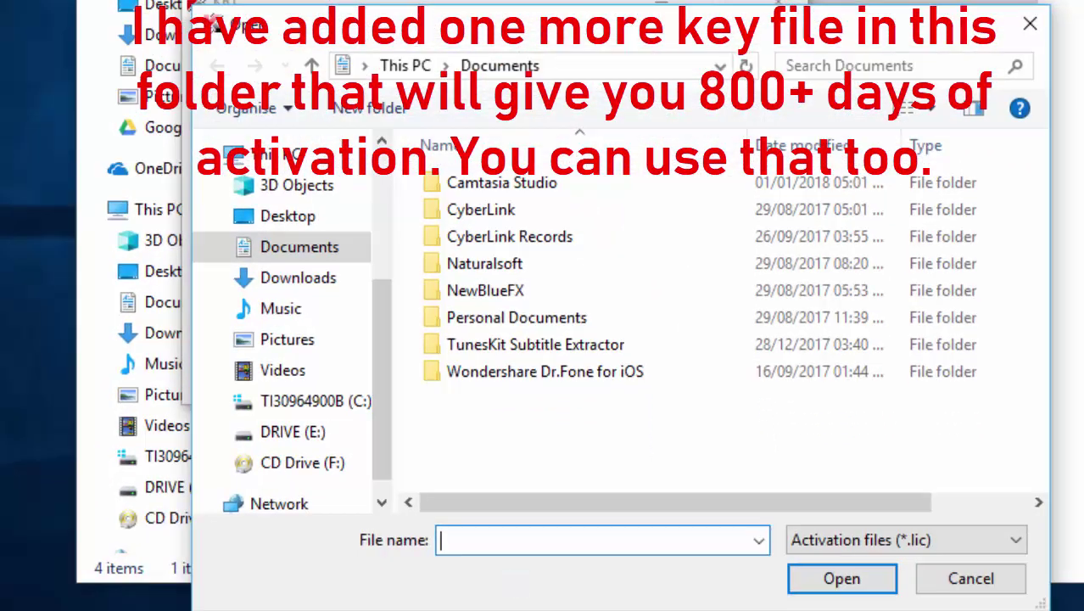
{"action": "left_click", "coordinate": [288, 219]}
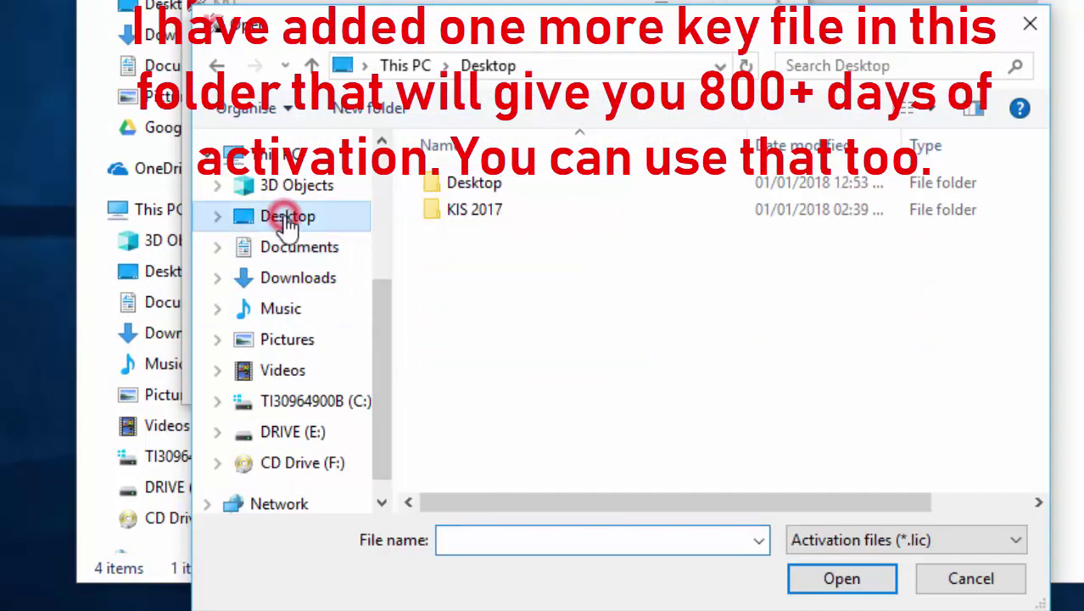
{"action": "left_click", "coordinate": [472, 218]}
{"action": "double_click", "coordinate": [473, 214]}
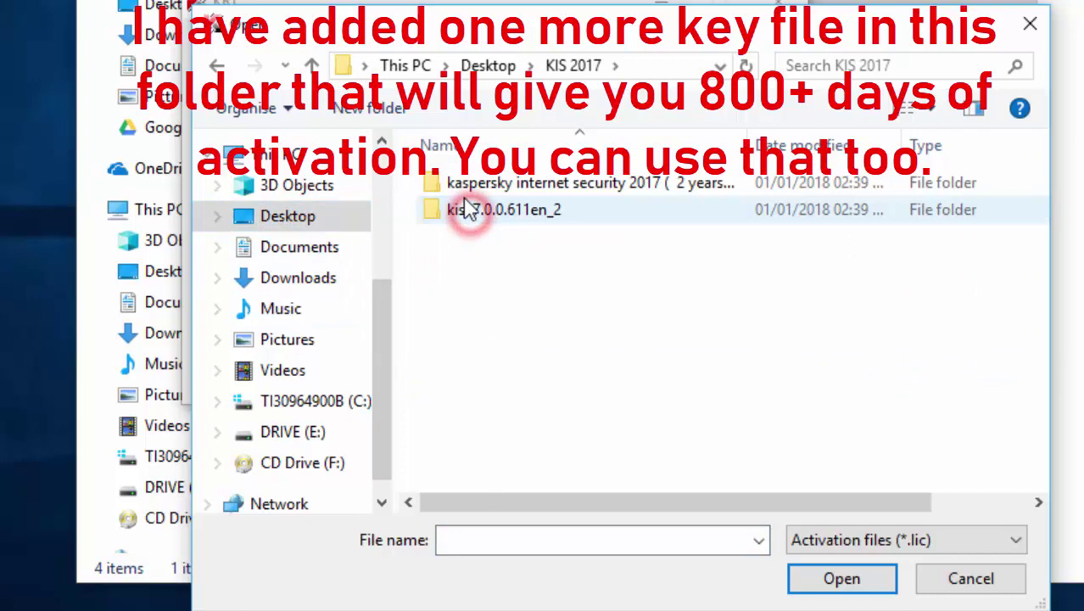
{"action": "double_click", "coordinate": [492, 189]}
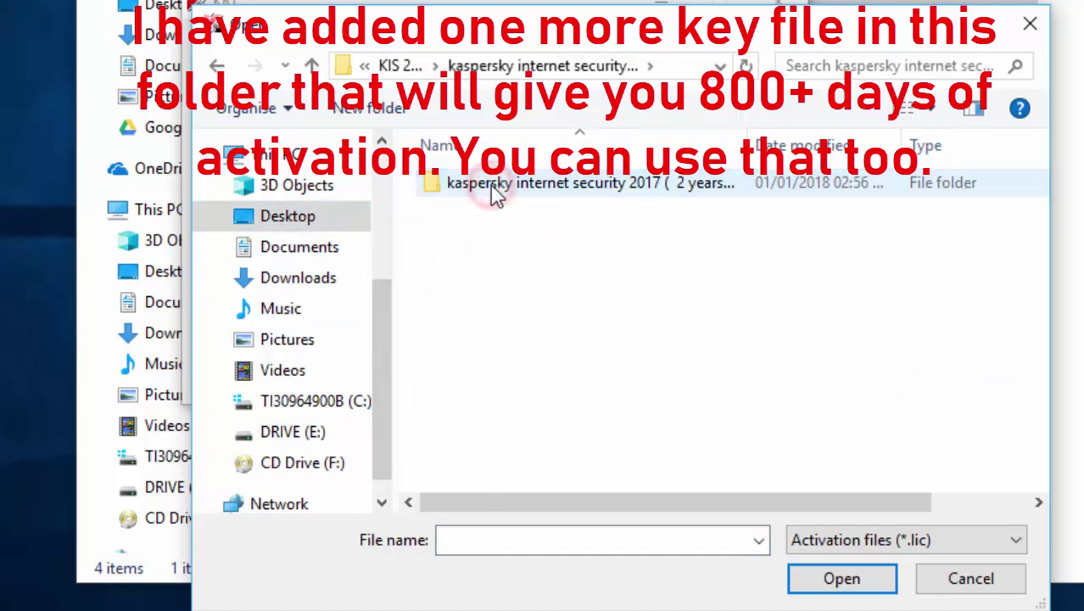
{"action": "double_click", "coordinate": [492, 188]}
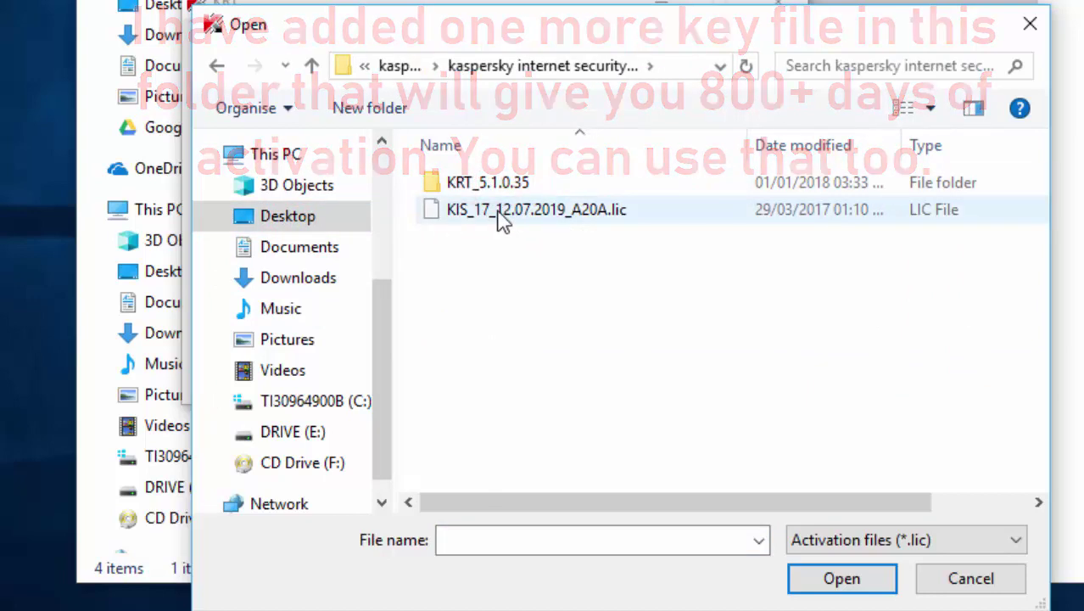
{"action": "left_click", "coordinate": [499, 212]}
{"action": "left_click", "coordinate": [840, 580]}
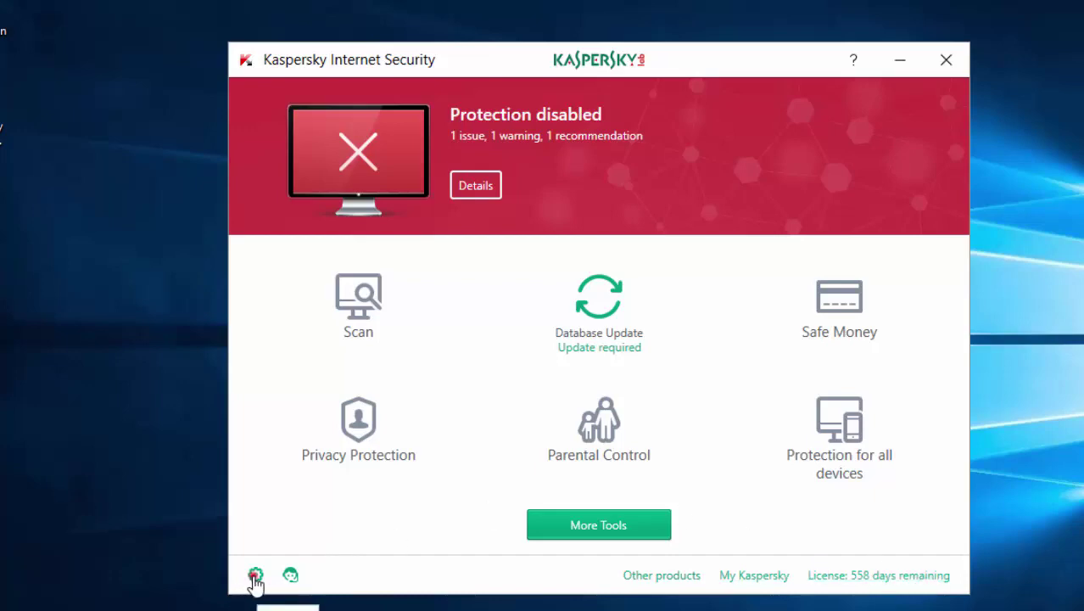
- Turn off Self-Defense under Settings > Additional, then return to the Additional settings list
{"action": "left_click", "coordinate": [255, 577]}
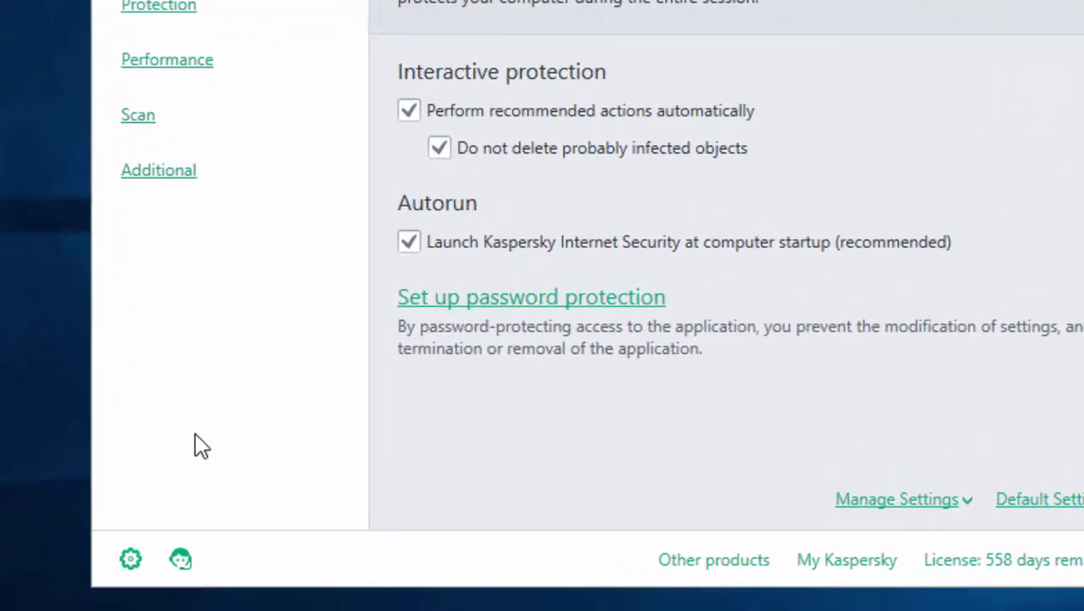
{"action": "left_click", "coordinate": [161, 174]}
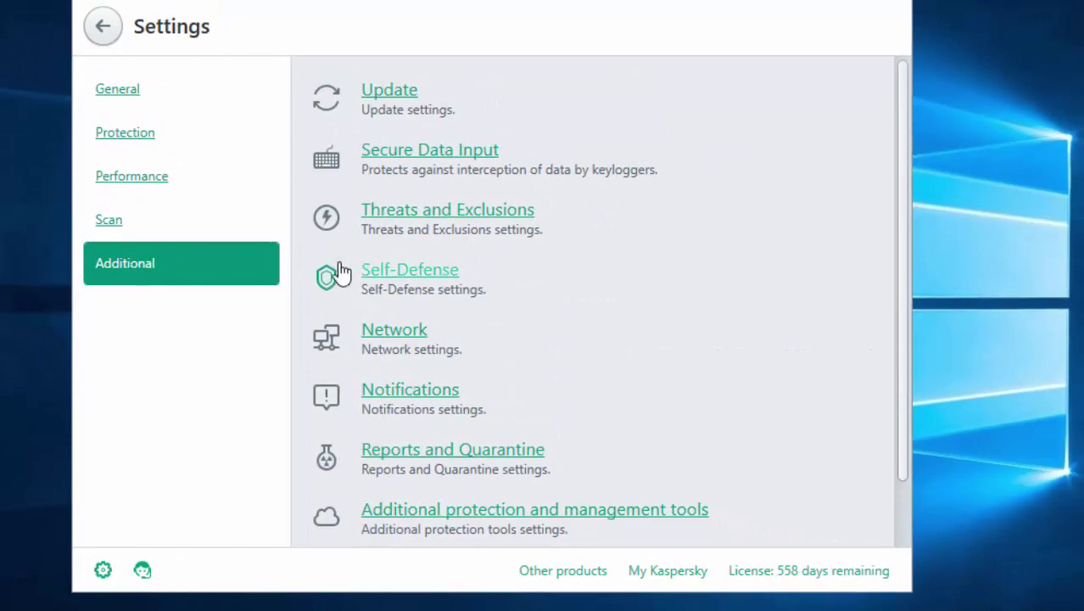
{"action": "left_click", "coordinate": [389, 275]}
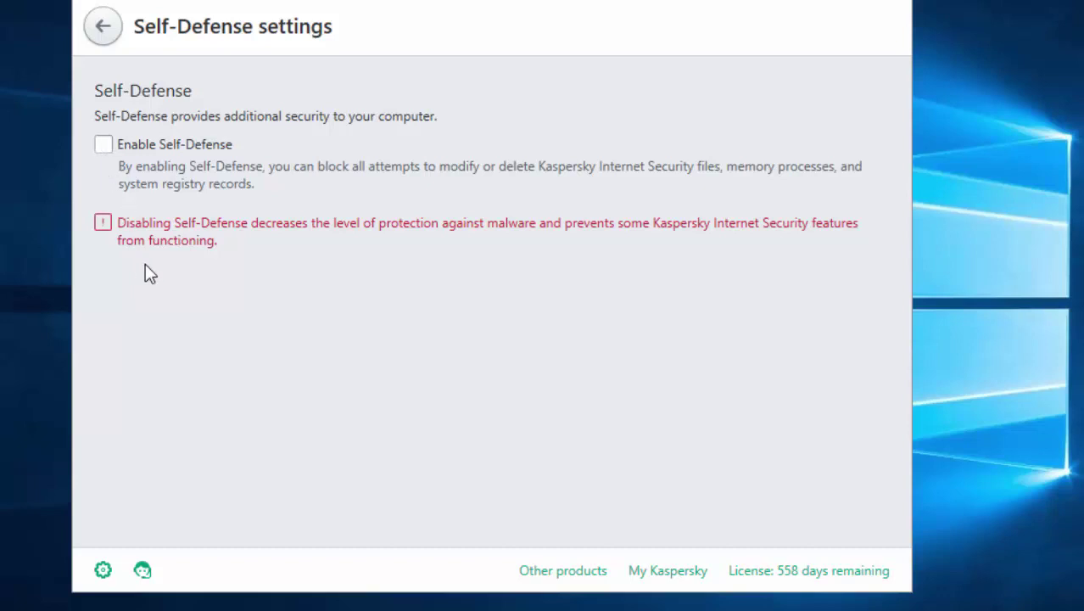
{"action": "left_click", "coordinate": [104, 30]}
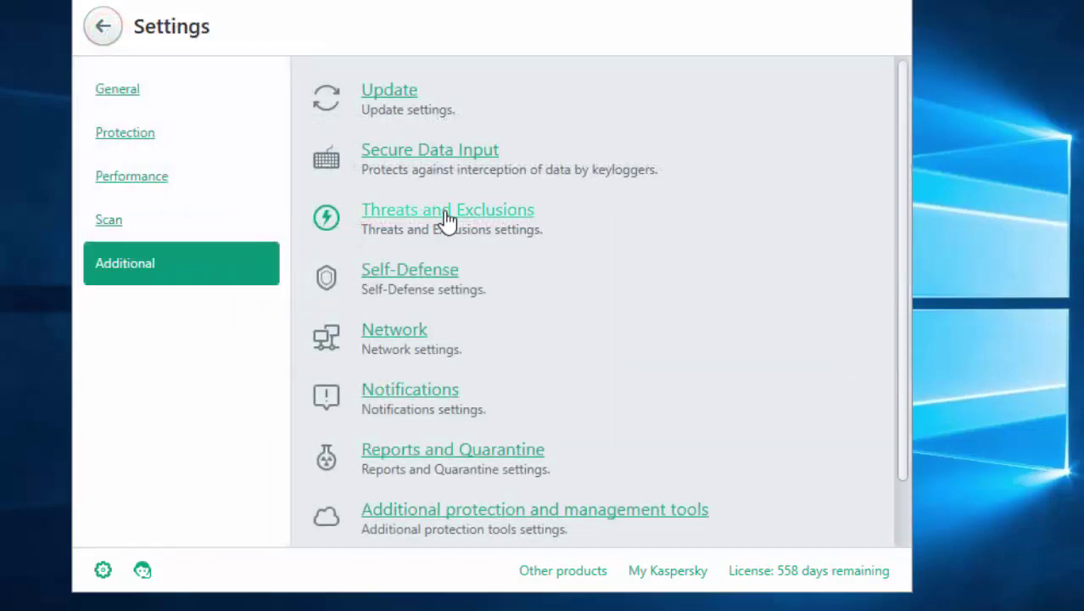
- Go to Threats and Exclusions > Manage exclusions and start a new exclusion with Add
{"action": "left_click", "coordinate": [447, 212]}
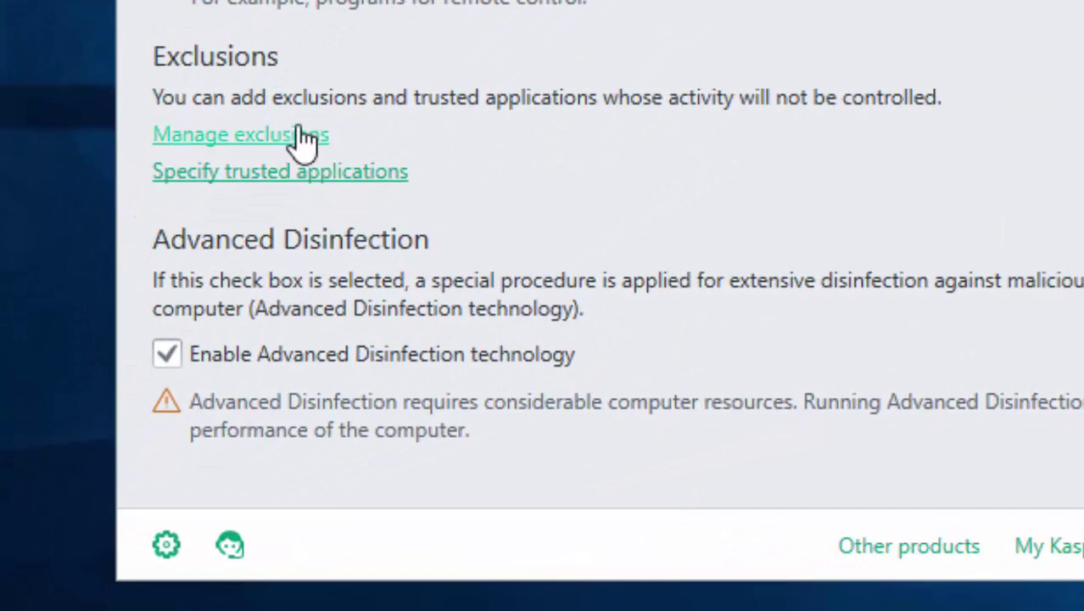
{"action": "left_click", "coordinate": [304, 138]}
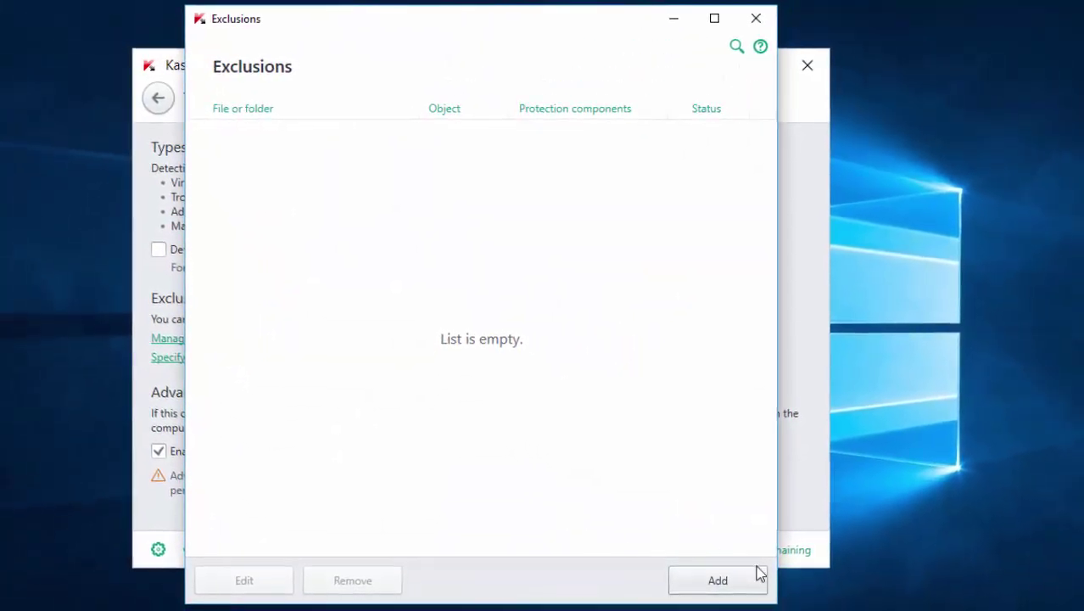
{"action": "left_click", "coordinate": [721, 581]}
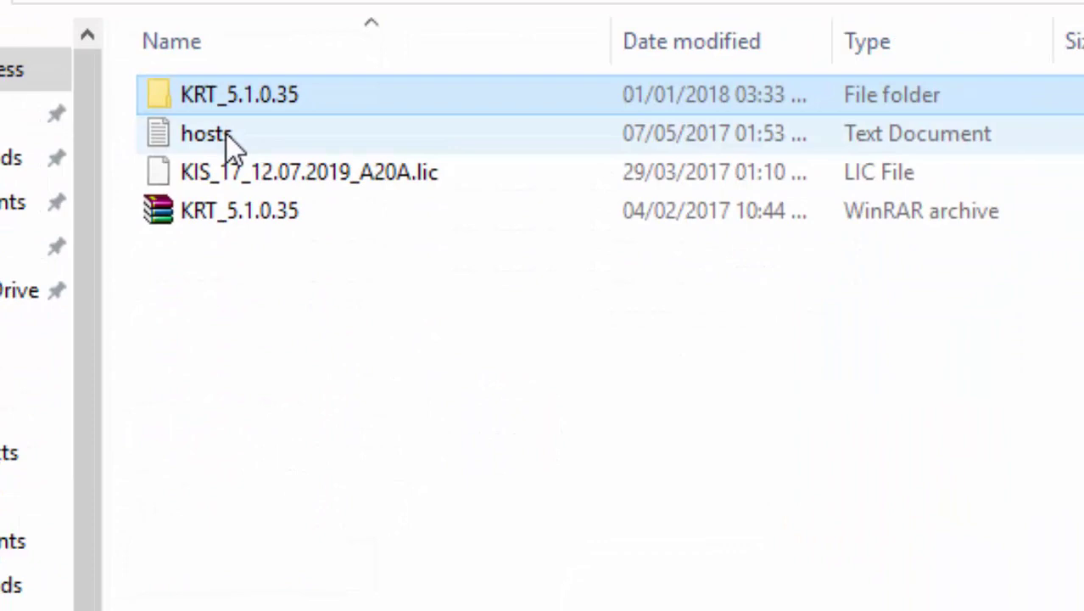
- Open the hosts file in Notepad, copy the path C:\Windows\System32\drivers\etc\hosts, and minimize Notepad
{"action": "double_click", "coordinate": [222, 134]}
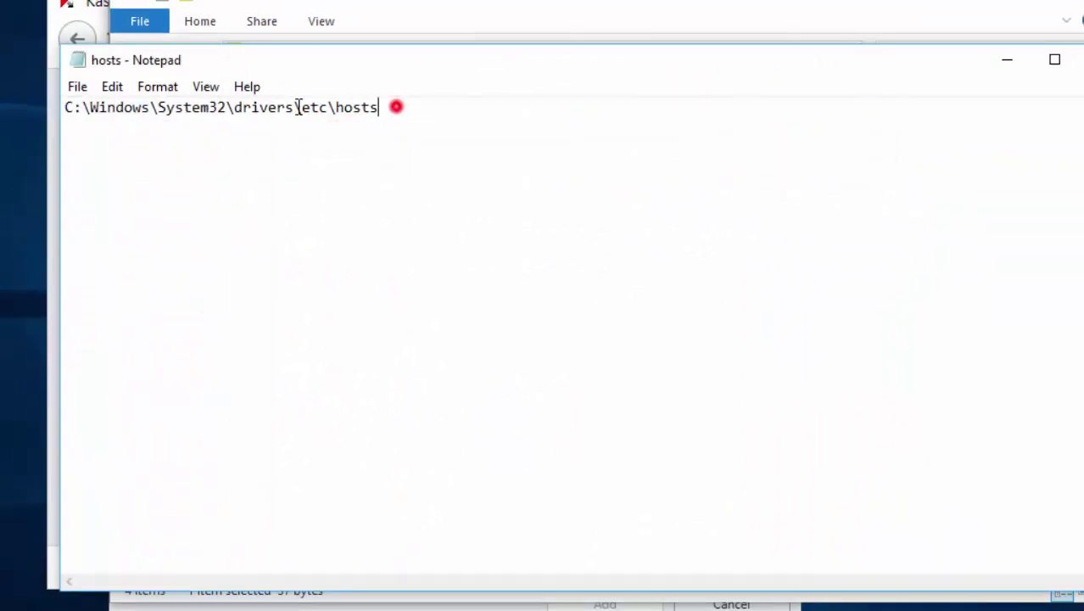
{"action": "left_click_drag", "start_coordinate": [396, 107], "coordinate": [67, 111]}
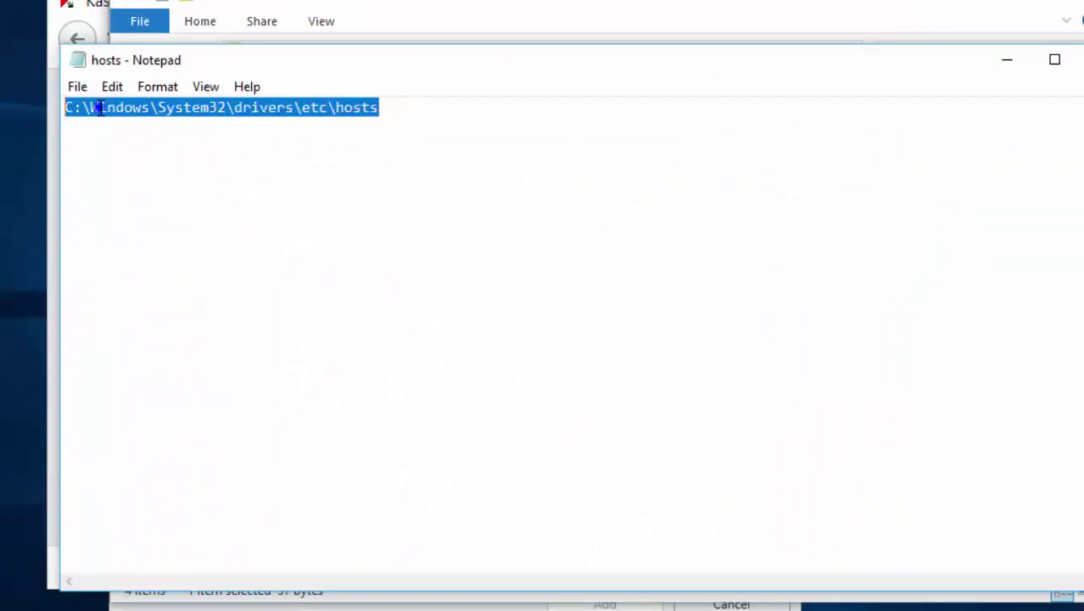
{"action": "right_click", "coordinate": [98, 108]}
{"action": "left_click", "coordinate": [153, 172]}
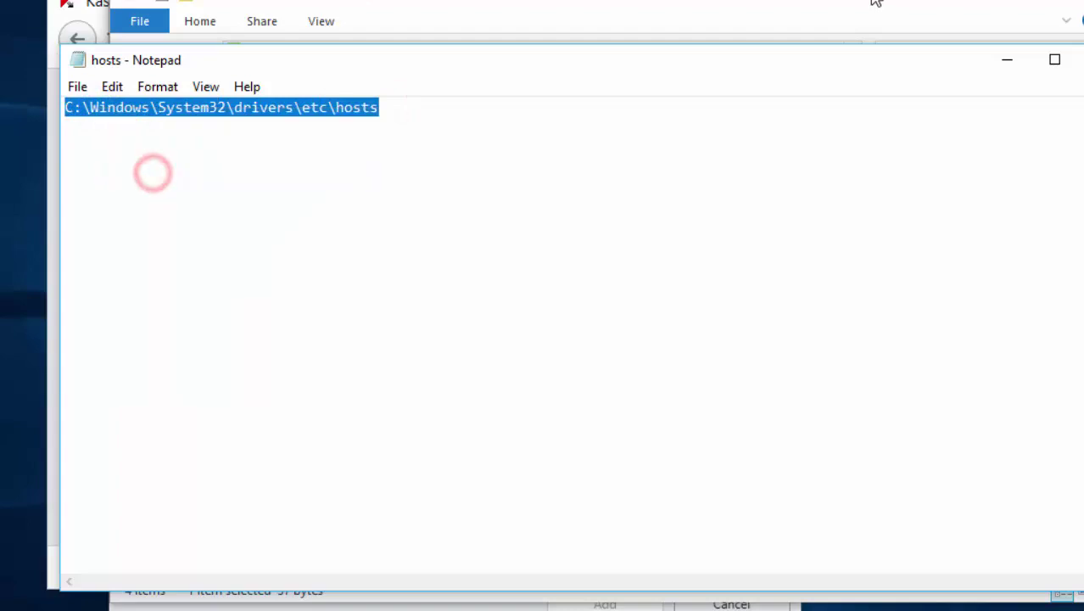
{"action": "left_click", "coordinate": [1007, 61]}
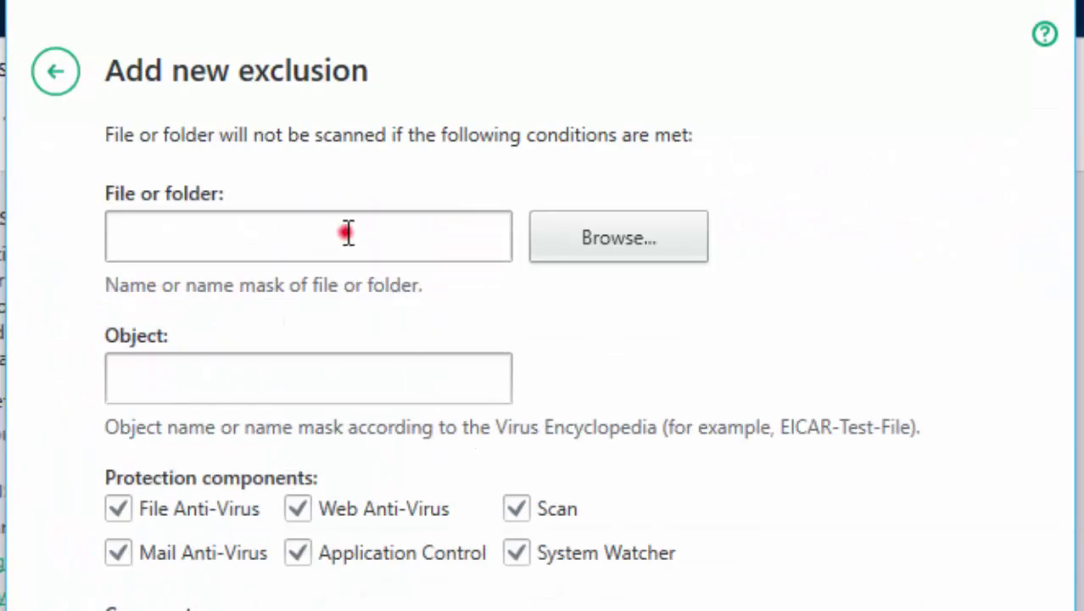
- Paste the hosts path into the exclusion's File or folder field, then close Exclusions and go back
{"action": "left_click", "coordinate": [348, 233]}
{"action": "right_click", "coordinate": [346, 233]}
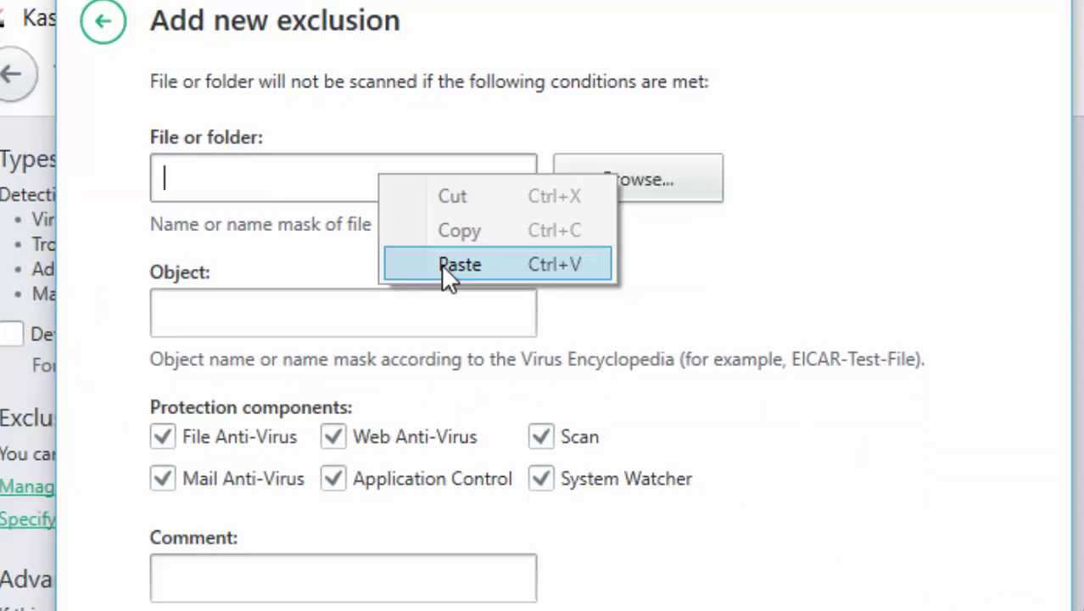
{"action": "left_click", "coordinate": [441, 263]}
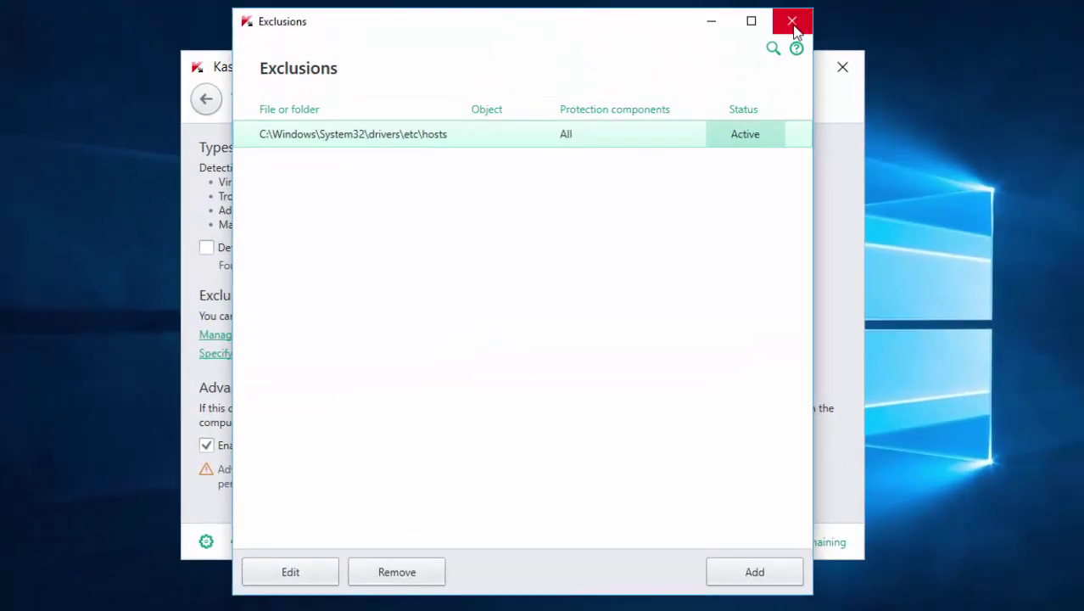
{"action": "left_click", "coordinate": [792, 22]}
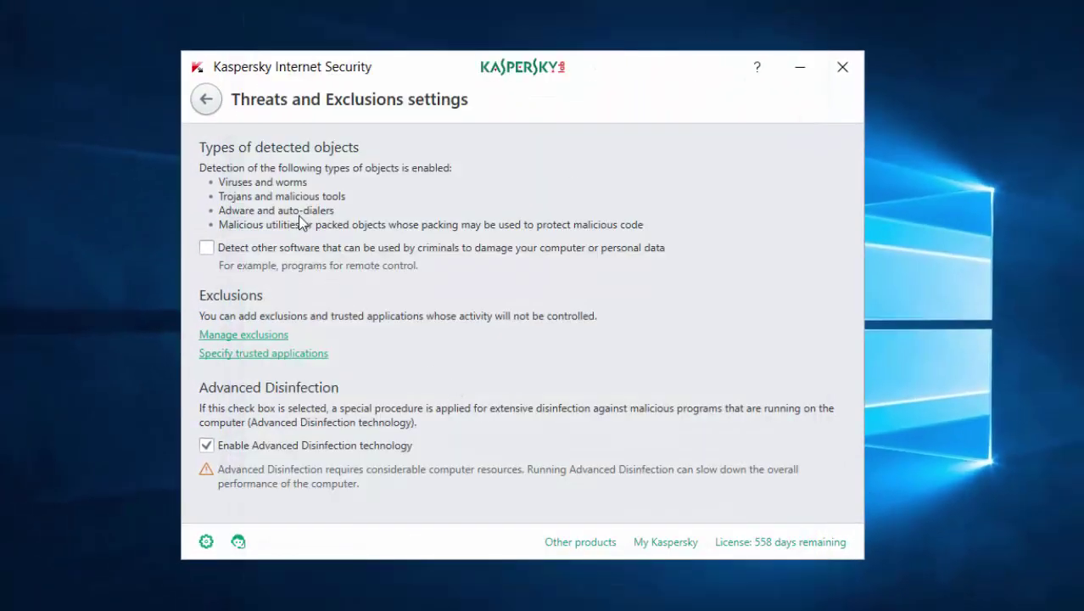
{"action": "left_click", "coordinate": [205, 102]}
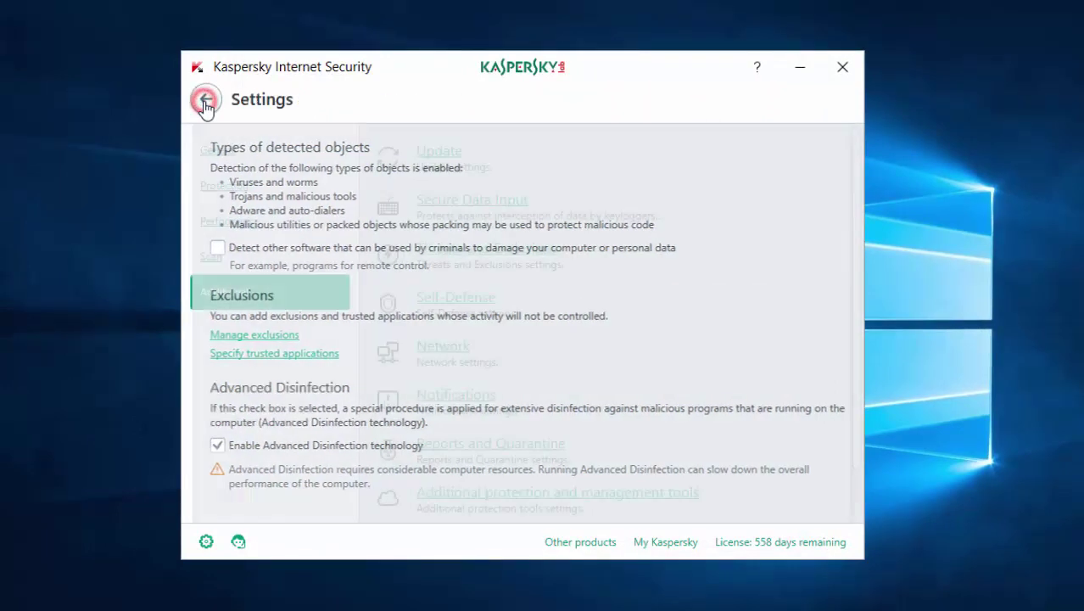
- Return to Kaspersky's main window and open the Database Update page
{"action": "left_click", "coordinate": [204, 103]}
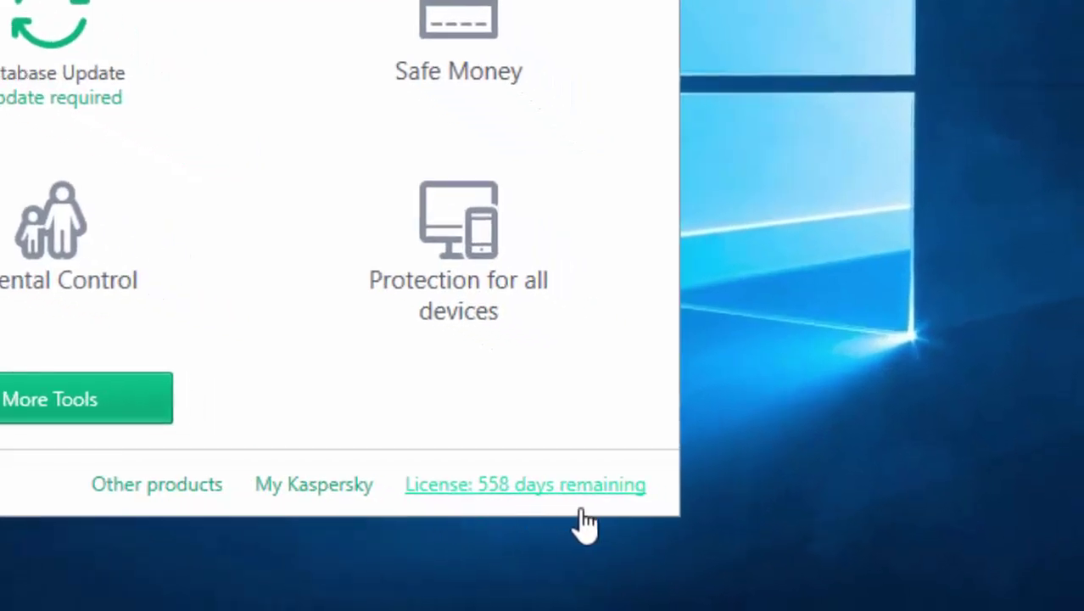
{"action": "left_click", "coordinate": [534, 476]}
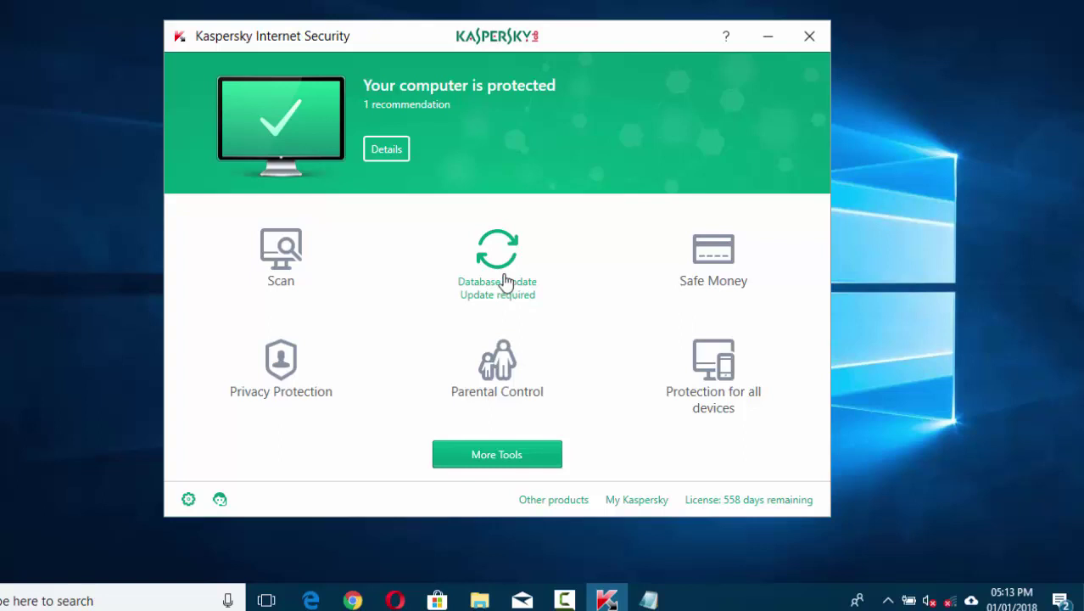
{"action": "left_click", "coordinate": [505, 281]}
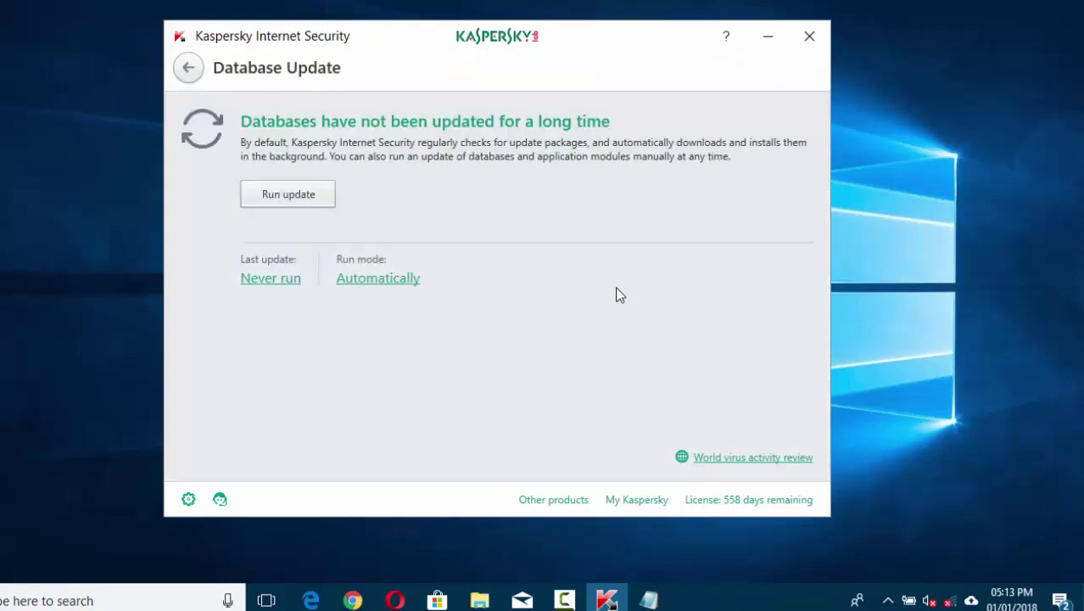
- Switch WiFi back on from the system tray network flyout, then dismiss the flyout
{"action": "left_click", "coordinate": [953, 602]}
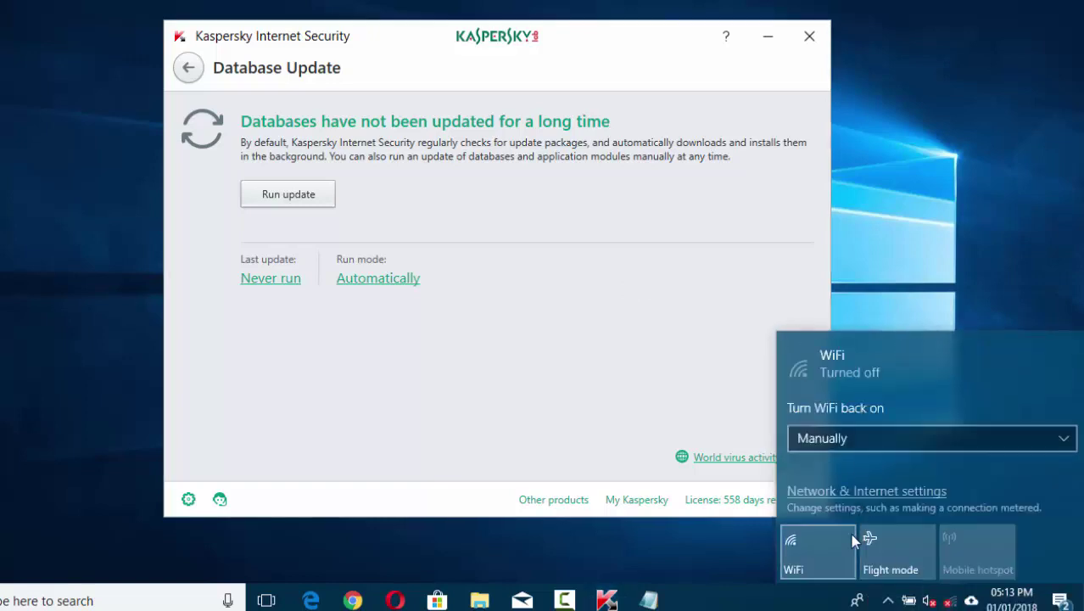
{"action": "left_click", "coordinate": [830, 557]}
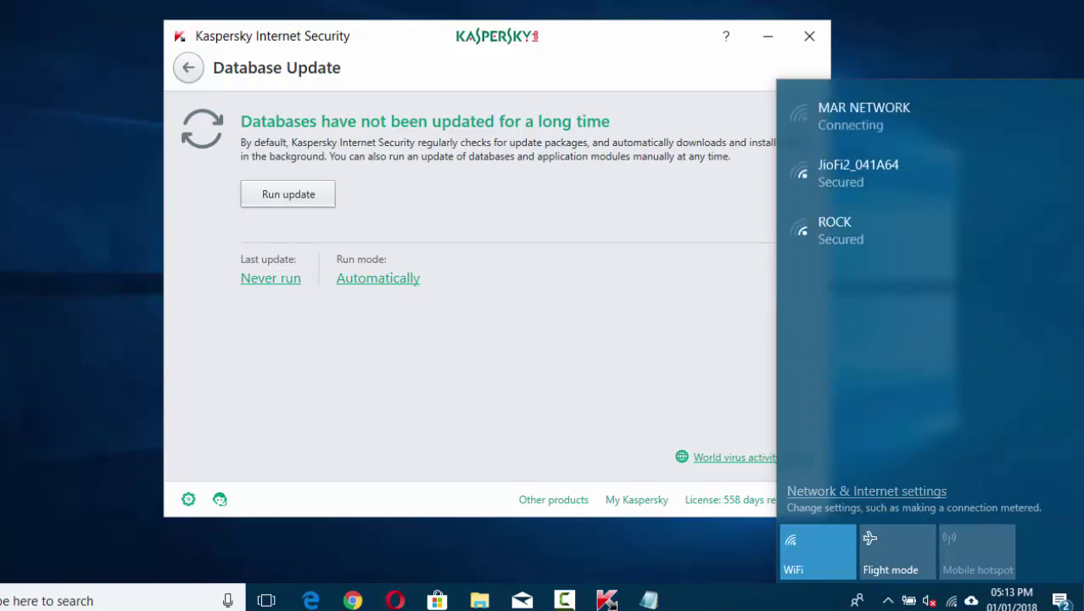
{"action": "left_click", "coordinate": [734, 606]}
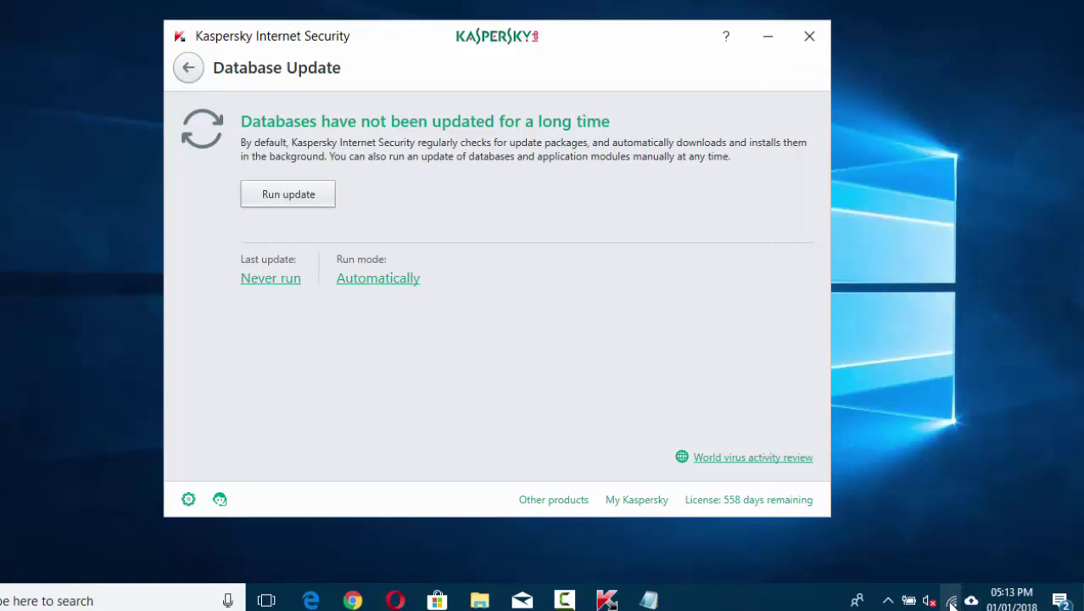
- Run the anti-virus database update until it reports databases are up to date
{"action": "left_click", "coordinate": [304, 201]}
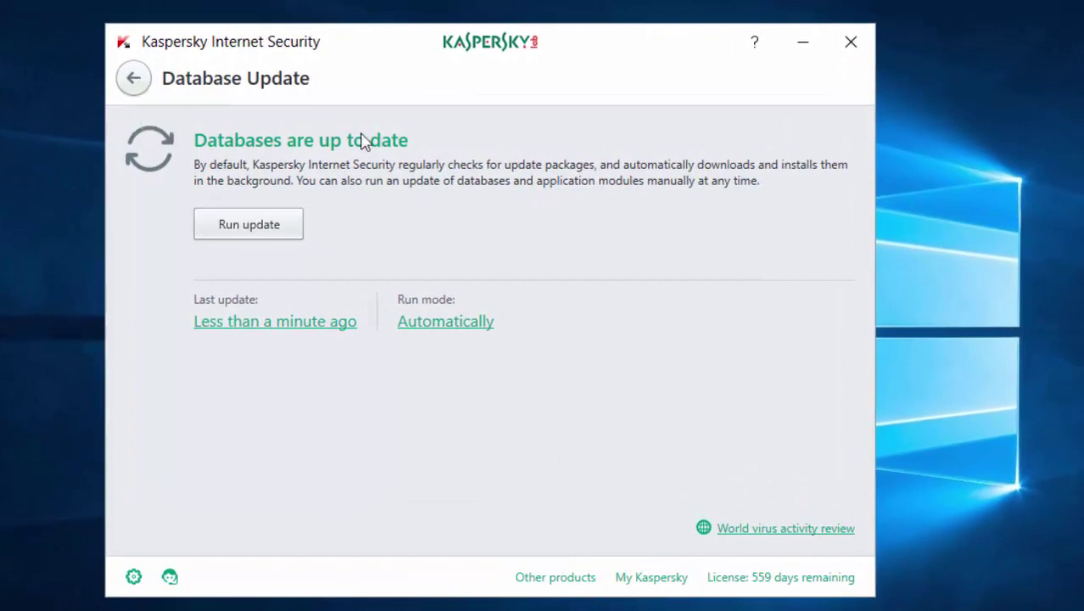
- Go back to the main screen now showing 'Your computer is protected'
{"action": "left_click", "coordinate": [136, 81]}
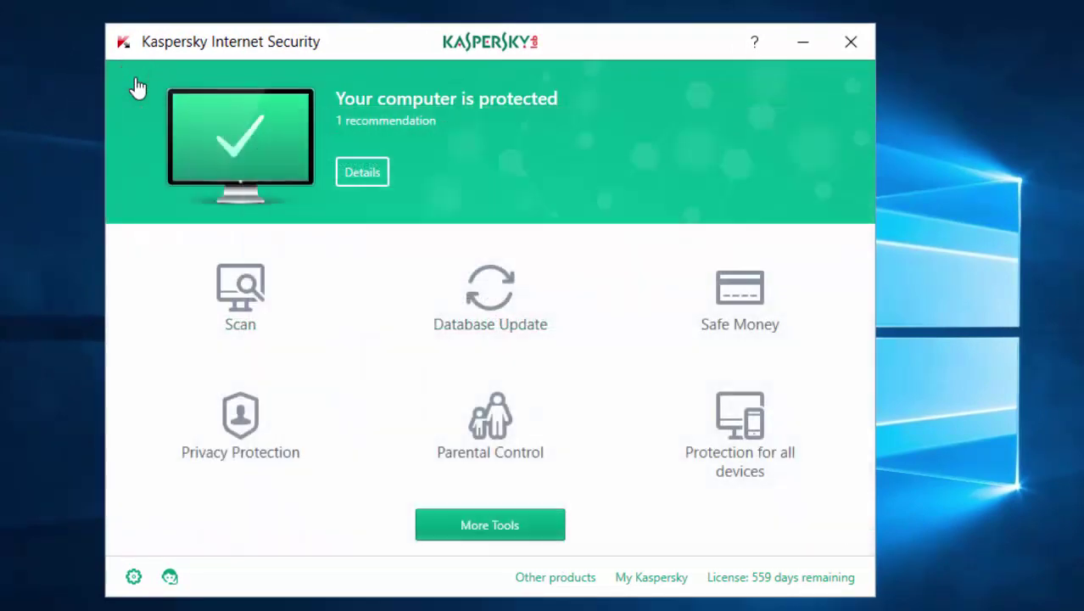